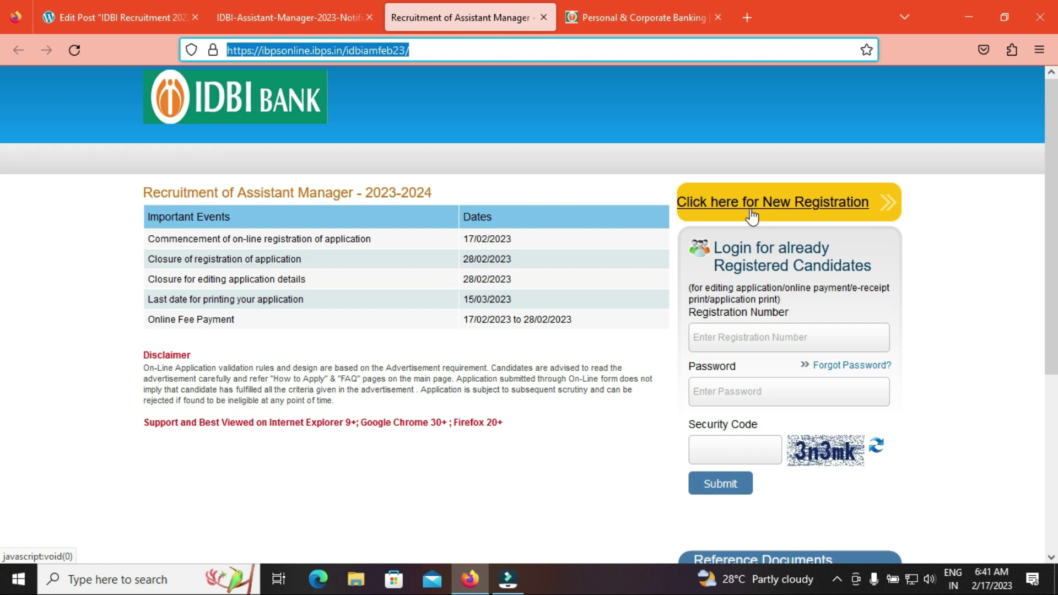
- Start a new candidate registration and go through the first, middle and last name fields with their confirmations
click(751, 216)
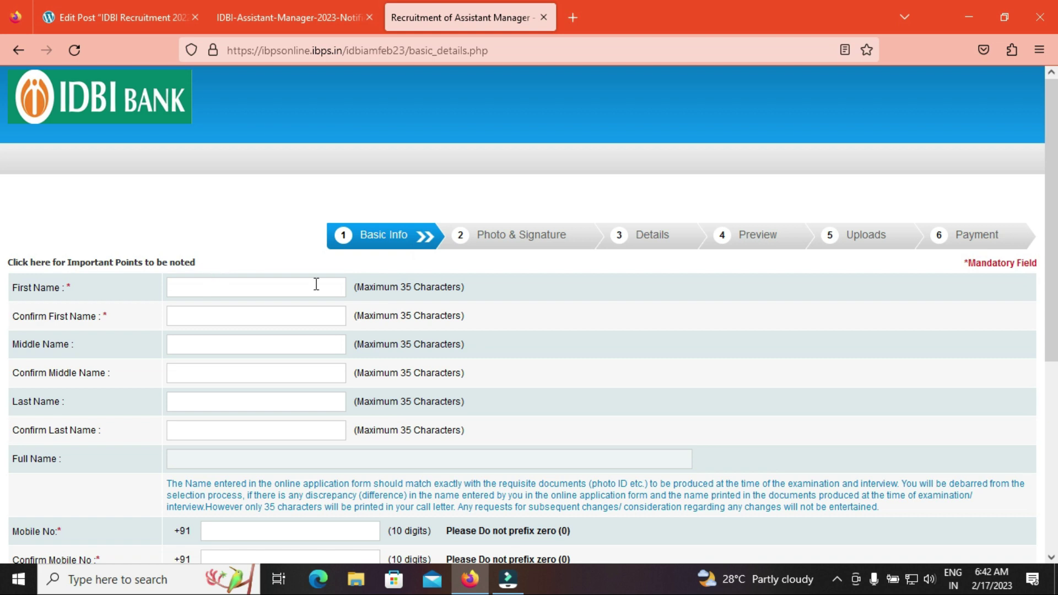
click(198, 319)
click(186, 347)
click(188, 370)
click(188, 411)
click(187, 433)
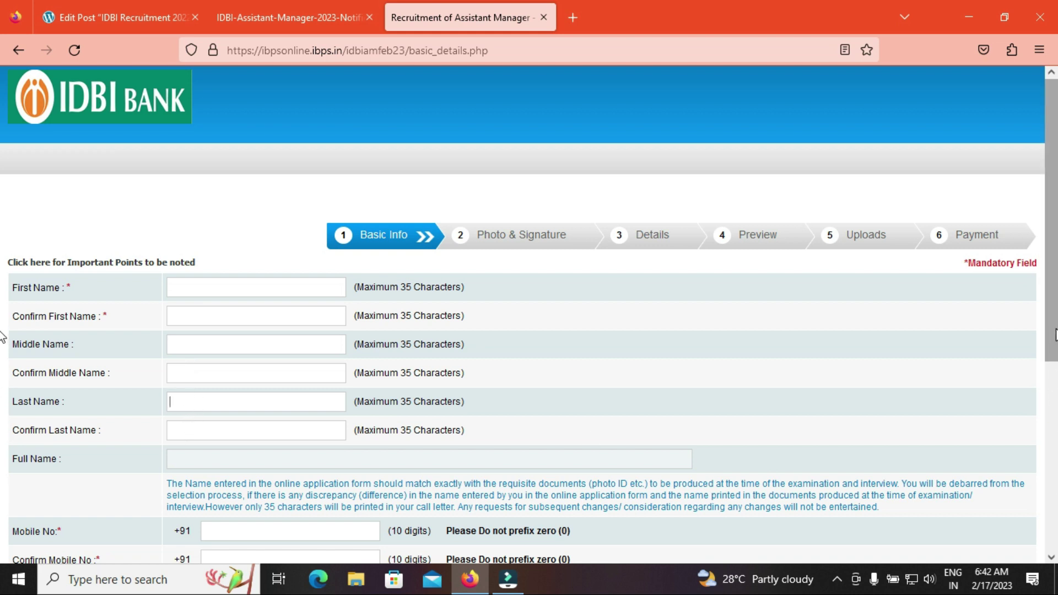
- Examine the mobile number, email and security code fields, including the available email domain options
scroll(478, 291, down, 1)
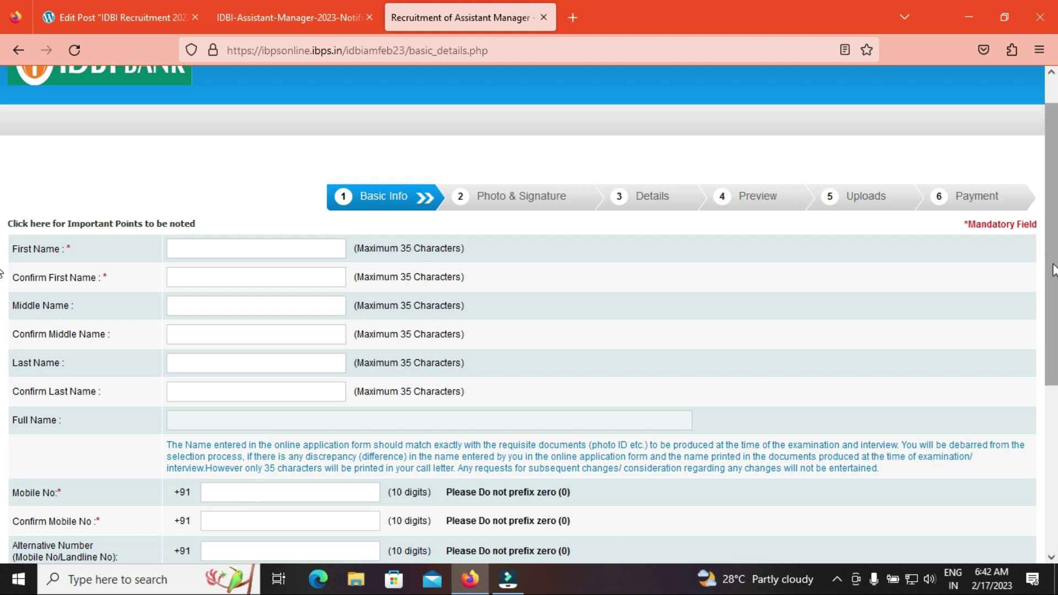
scroll(369, 518, down, 1)
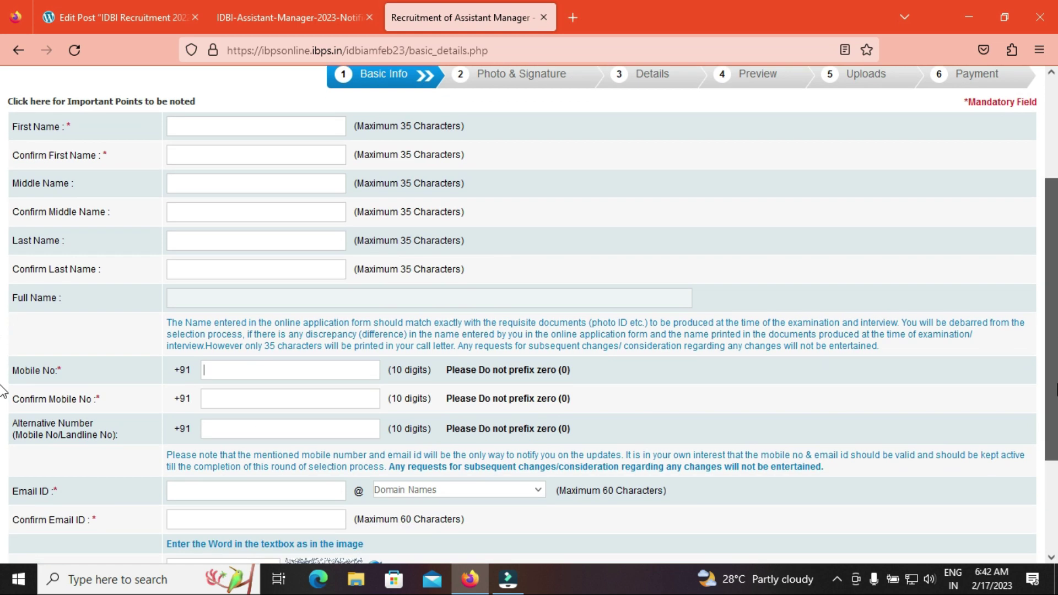
scroll(124, 481, down, 1)
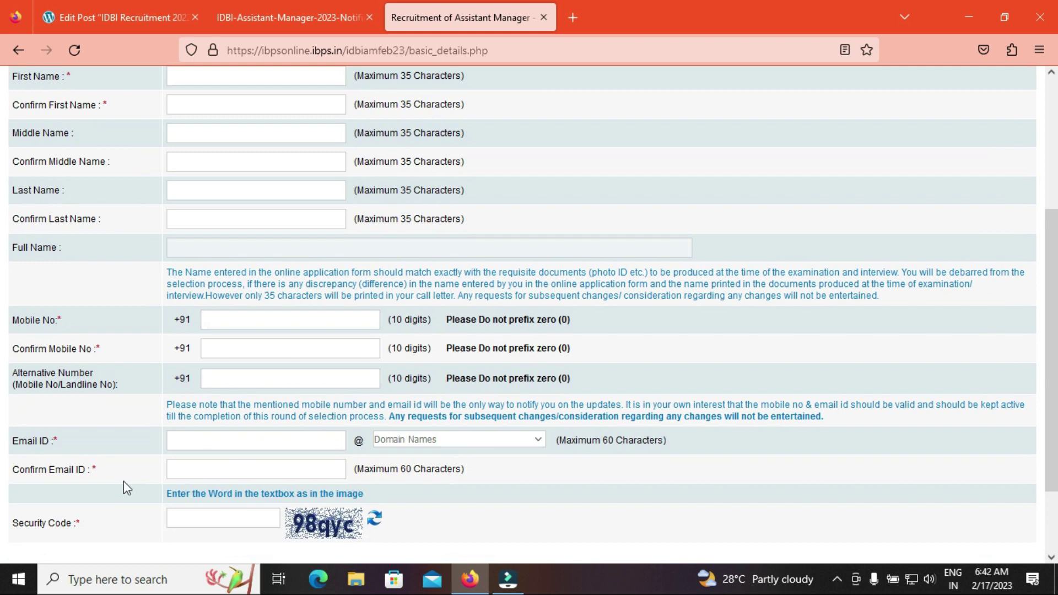
click(441, 439)
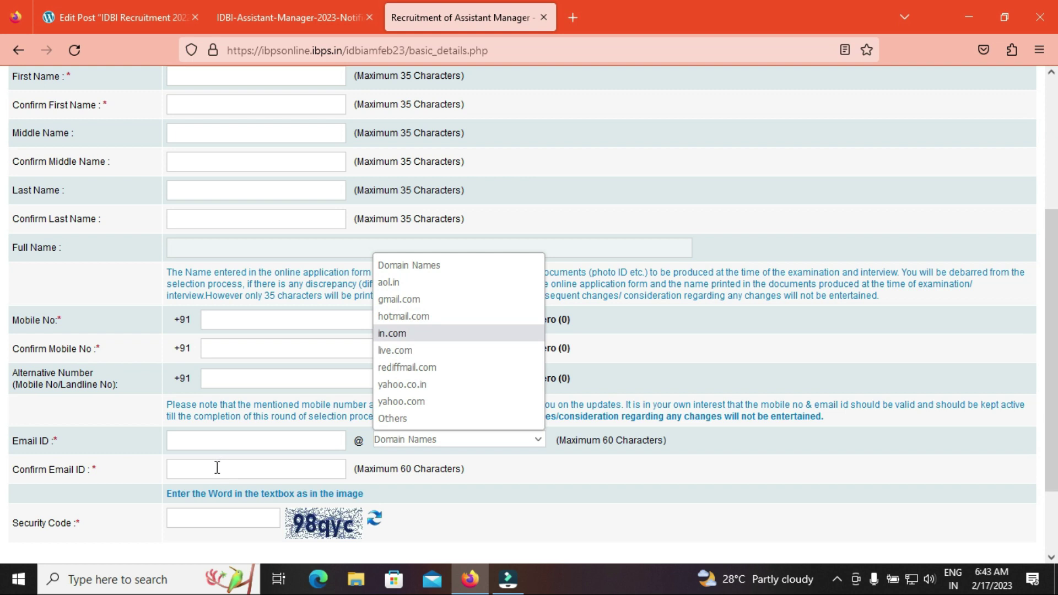
scroll(1052, 466, down, 2)
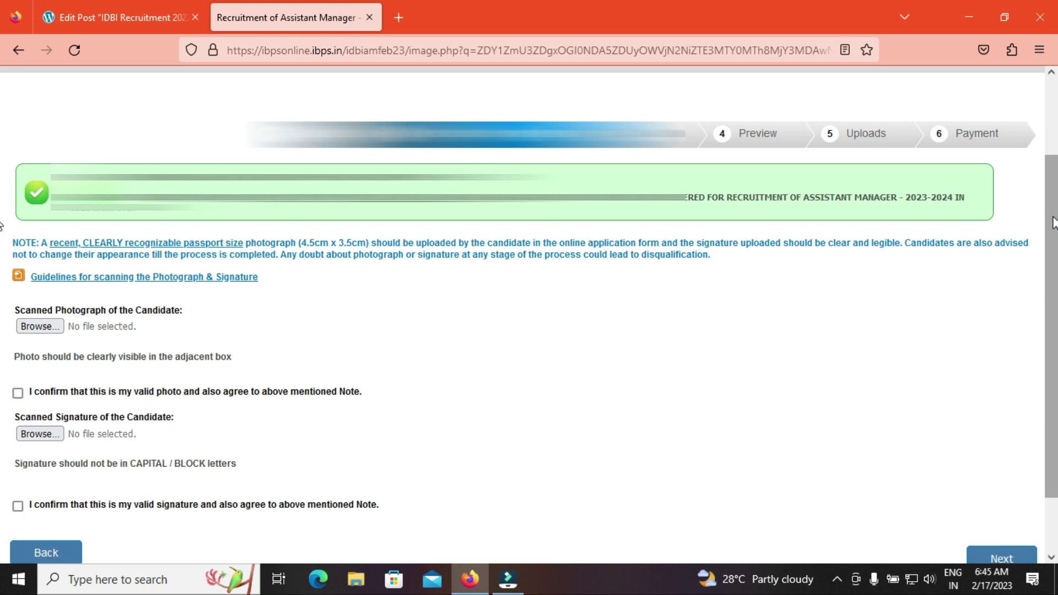
- Confirm that the scanned photograph is valid, and consult the photo and signature upload requirements in the IDBI Recruitment post
scroll(2, 364, down, 1)
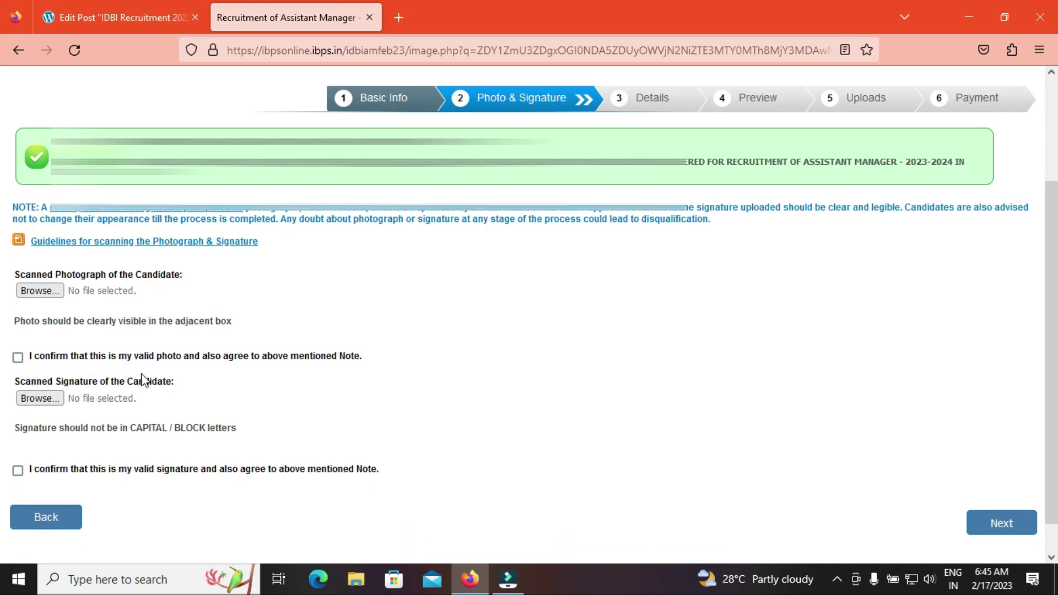
click(18, 356)
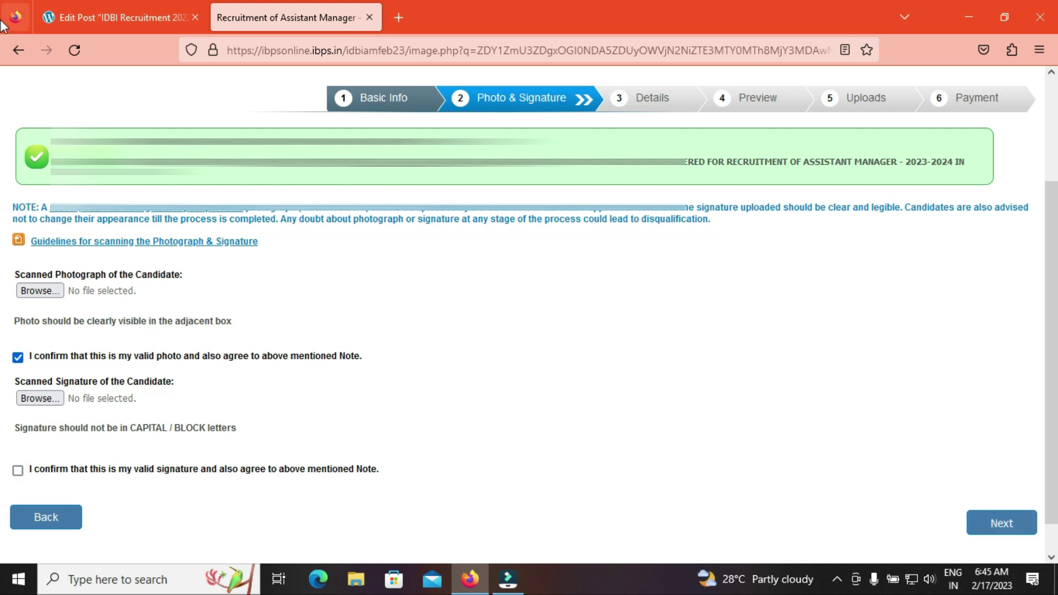
click(83, 21)
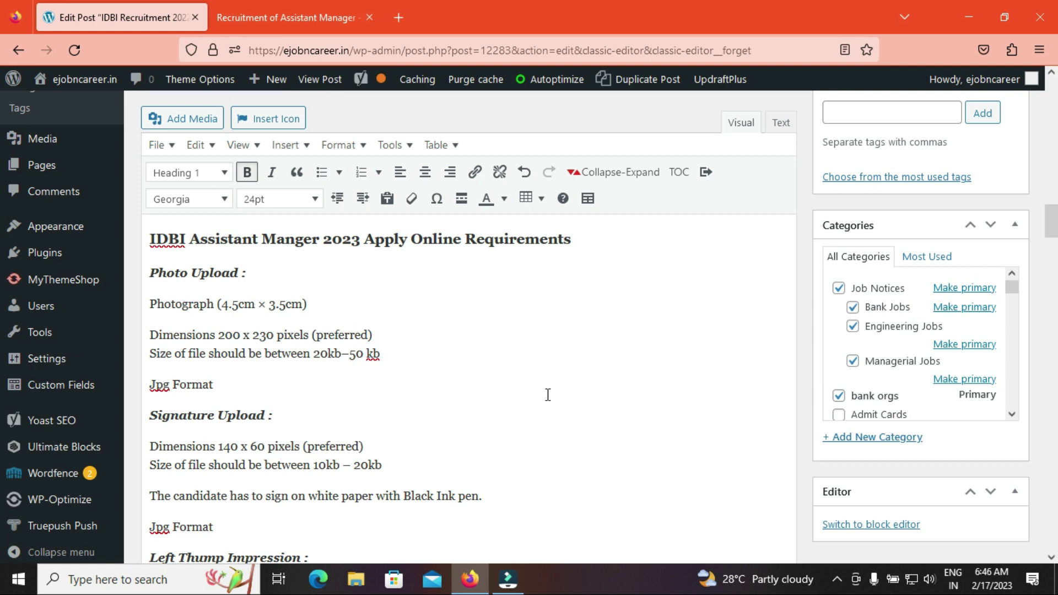
click(307, 13)
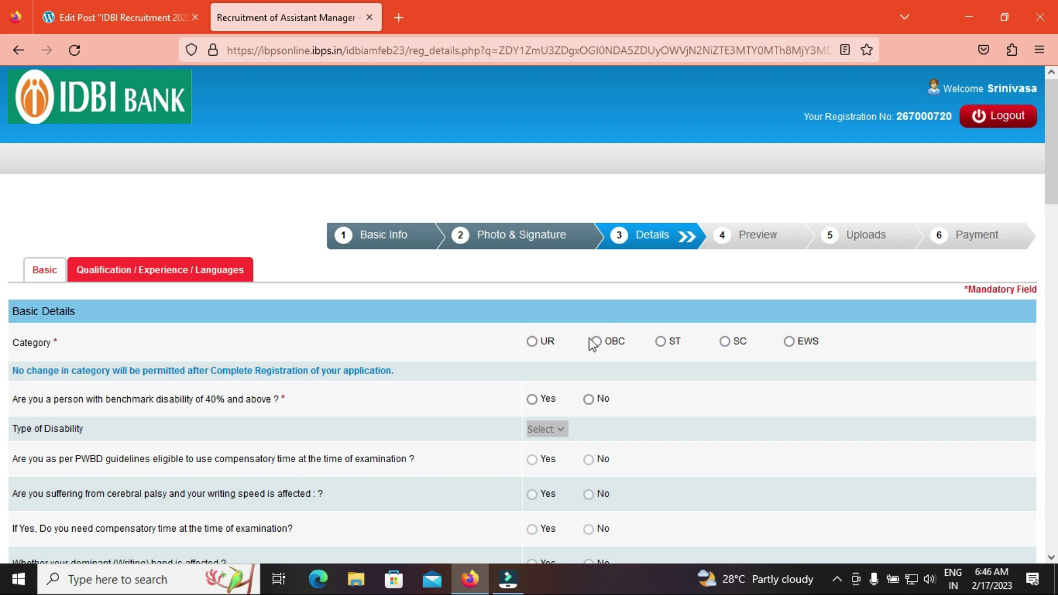
- Set the category to UR, acknowledge the category notice, and answer No to benchmark disability of 40% and above
click(532, 341)
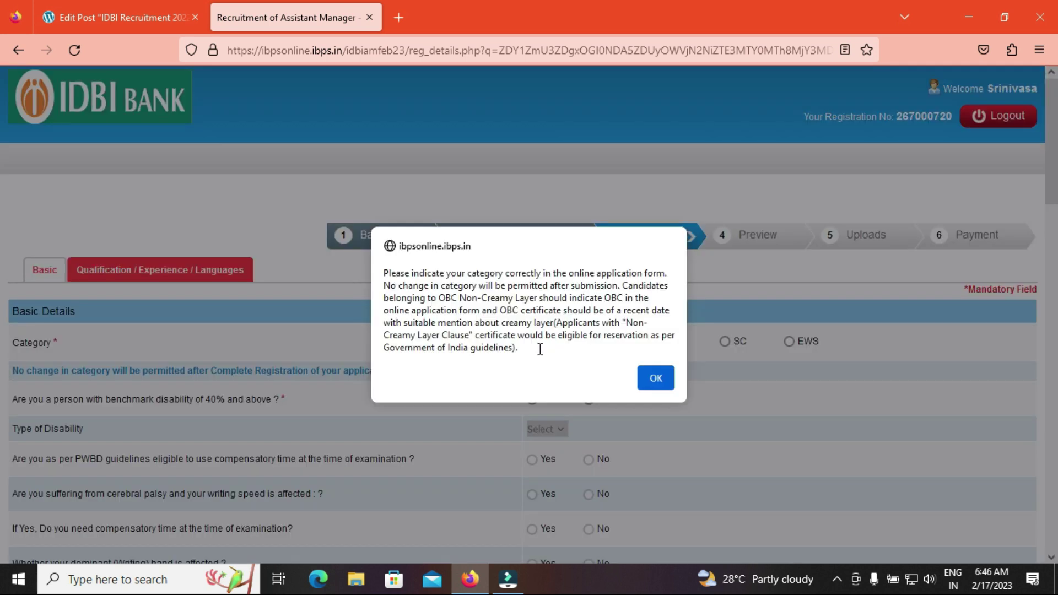
click(657, 377)
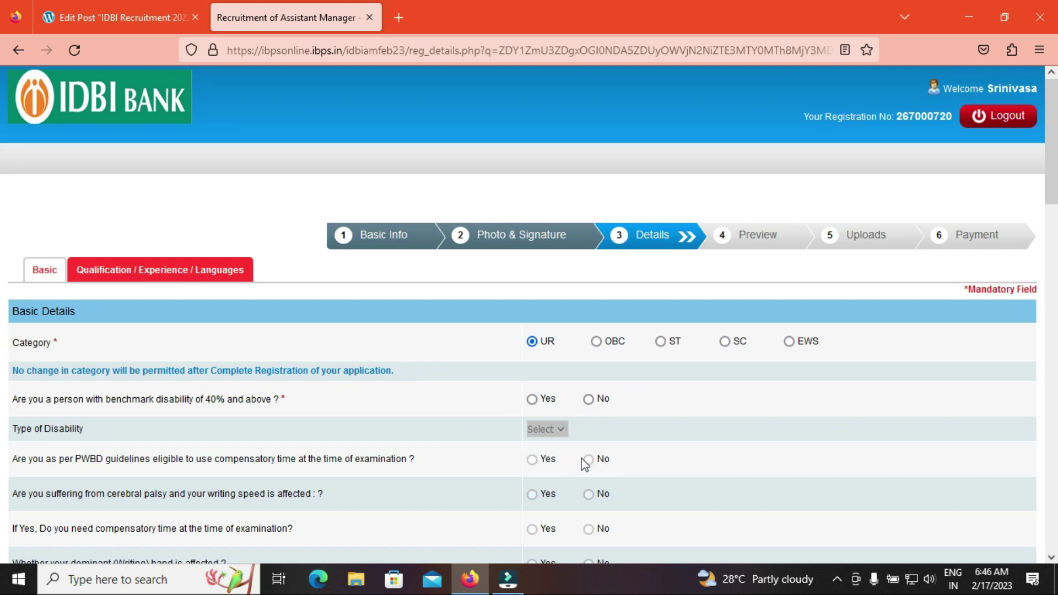
click(588, 399)
- Set the religion to Hindu and answer No to both the religious minority community and ex-serviceman questions
scroll(2, 190, down, 2)
scroll(3, 190, down, 2)
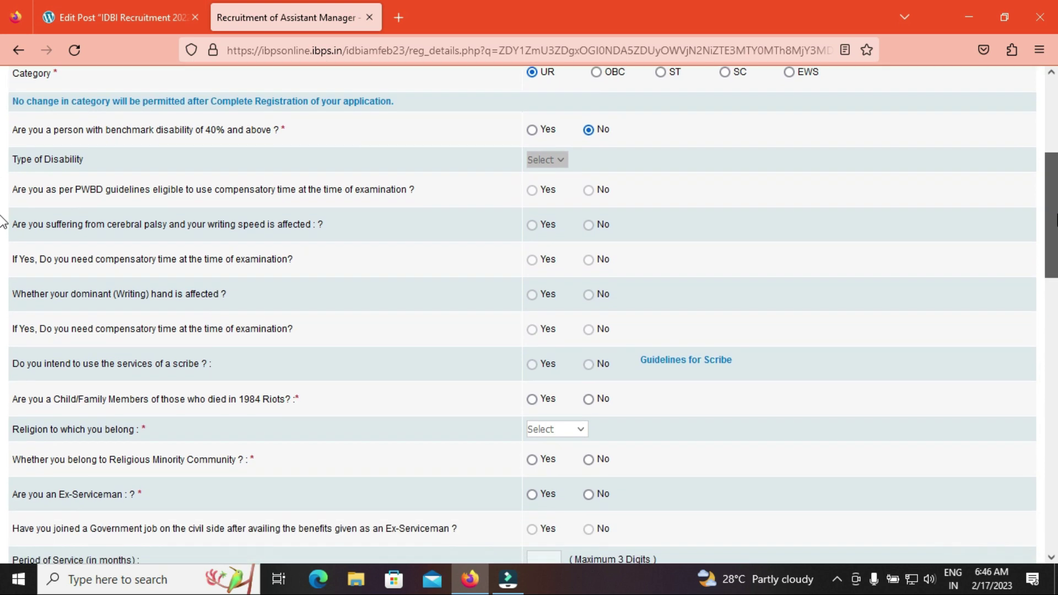
click(567, 434)
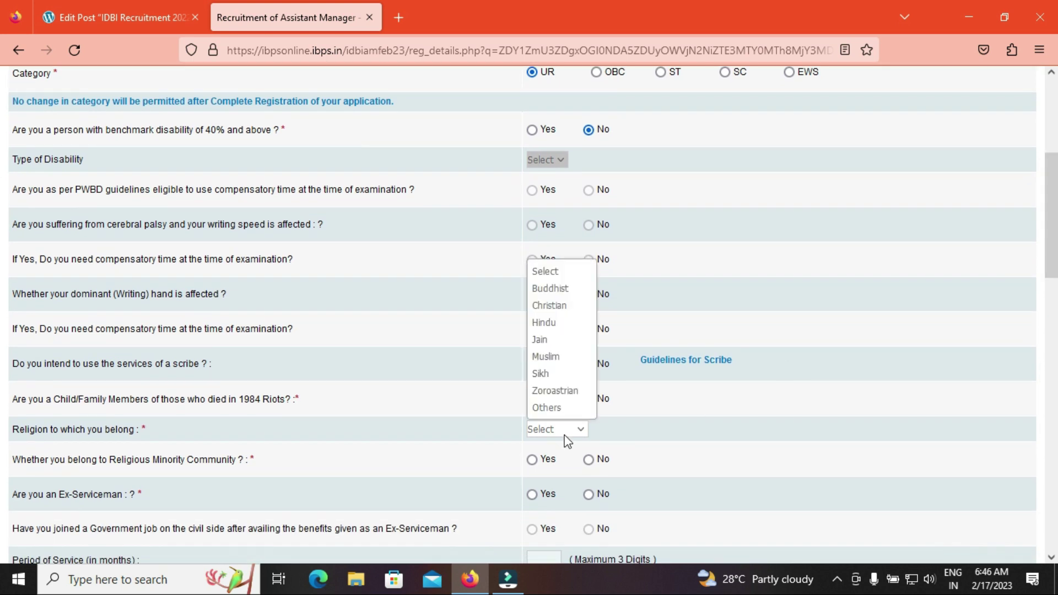
click(556, 322)
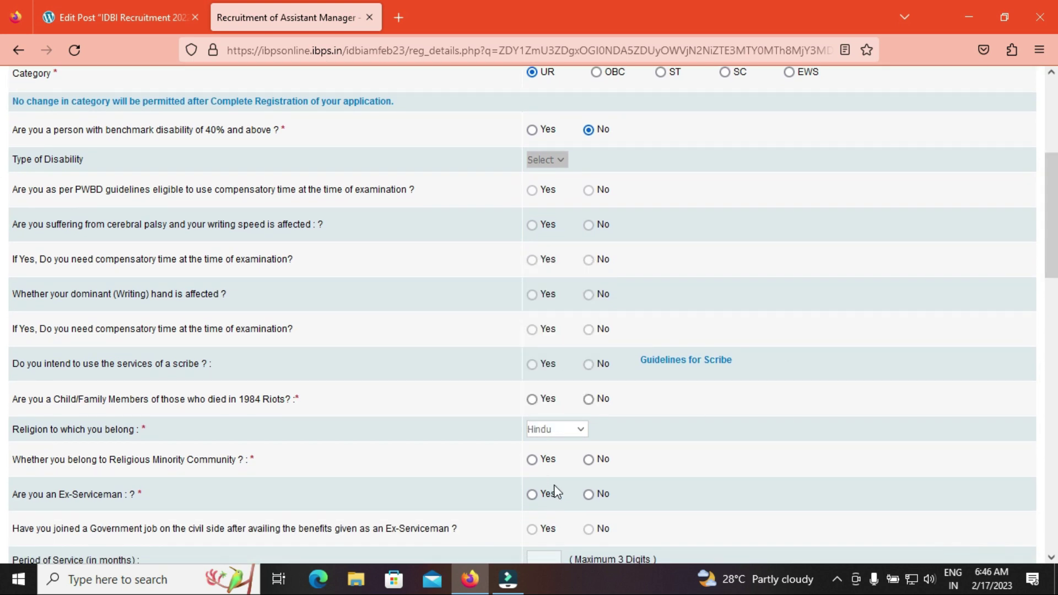
click(587, 461)
scroll(3, 298, down, 8)
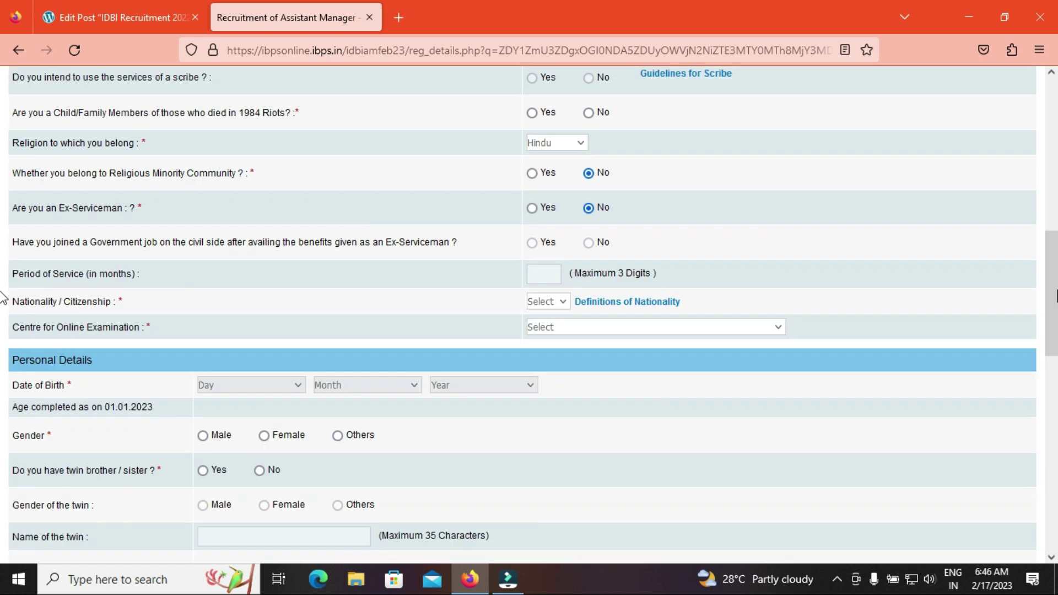
- Set the nationality to Indian and choose Vijaywada as the centre for the online examination
scroll(691, 255, up, 5)
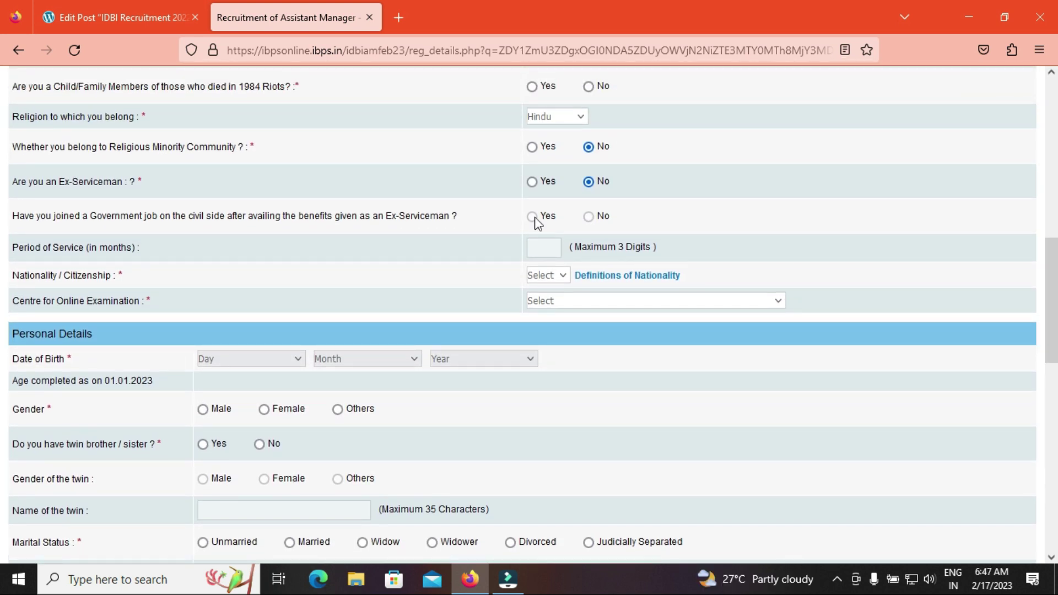
click(555, 275)
click(551, 314)
click(581, 301)
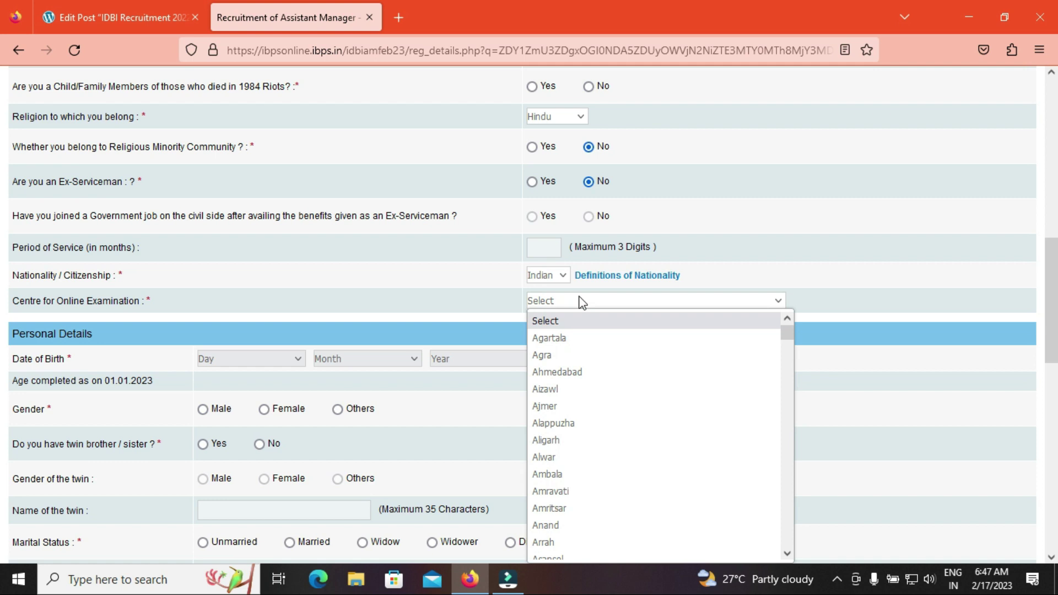
scroll(785, 355, down, 7)
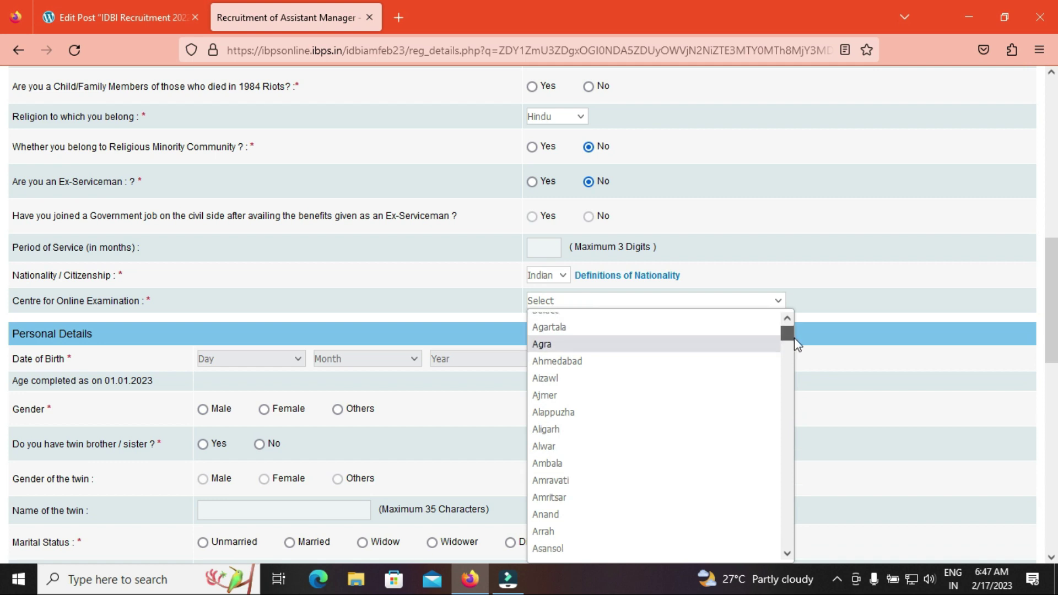
drag(795, 358, 789, 551)
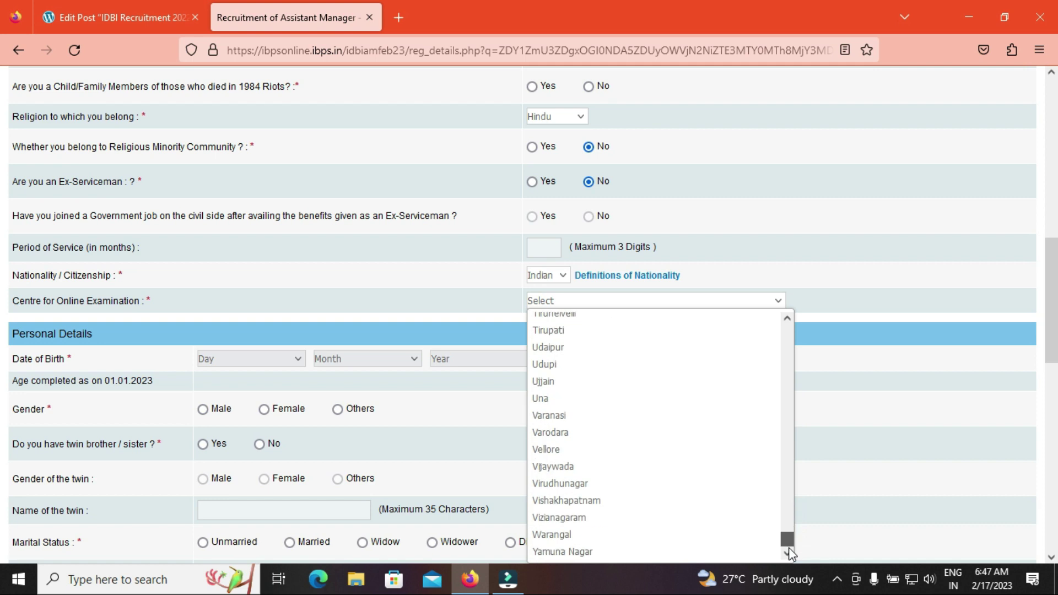
drag(788, 551, 788, 548)
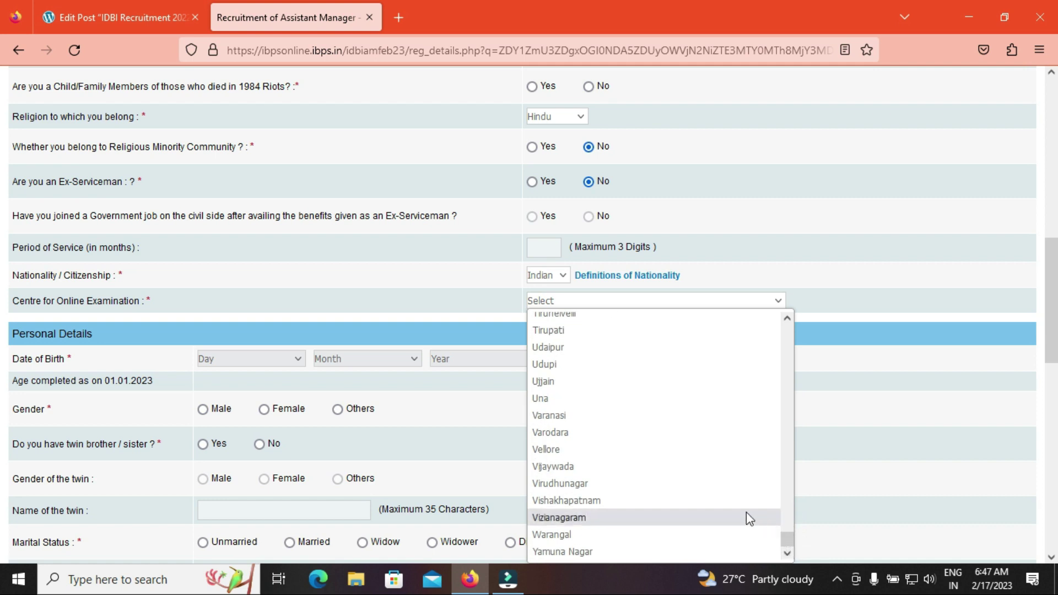
click(620, 469)
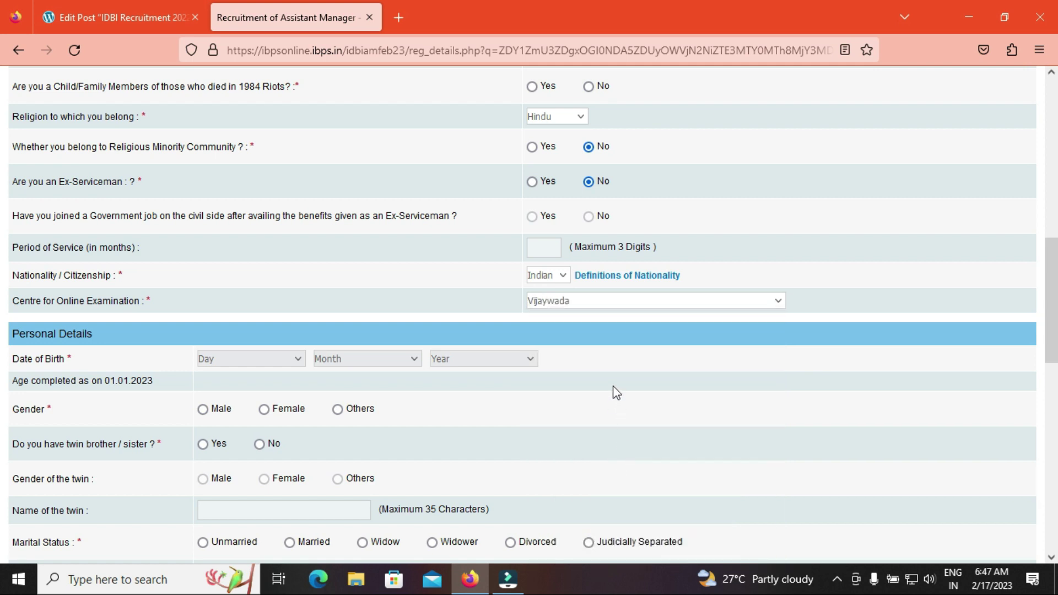
- Select the candidate's day of birth in the personal details
scroll(679, 277, down, 1)
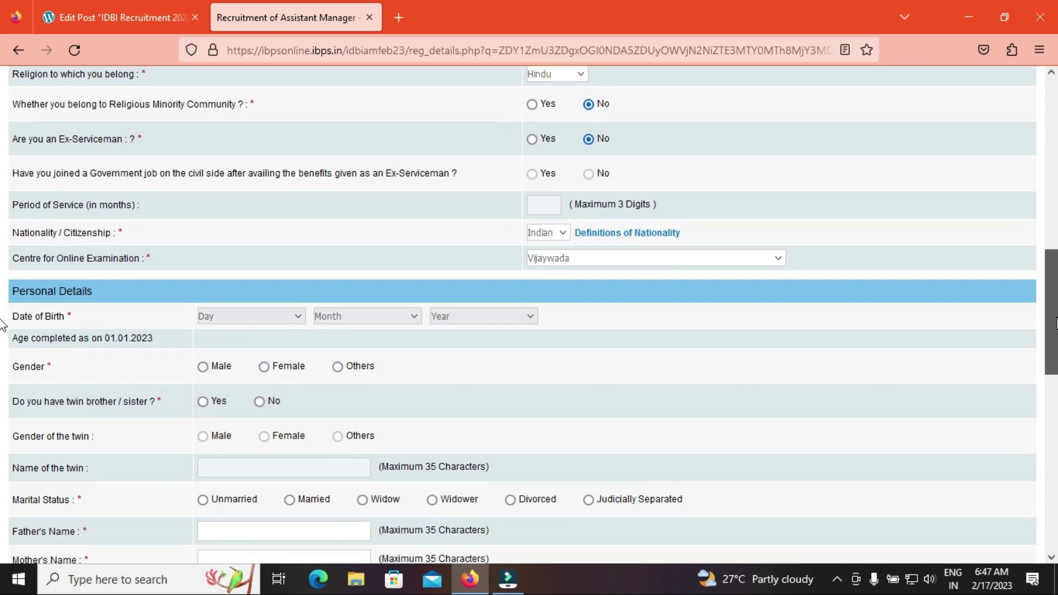
click(248, 316)
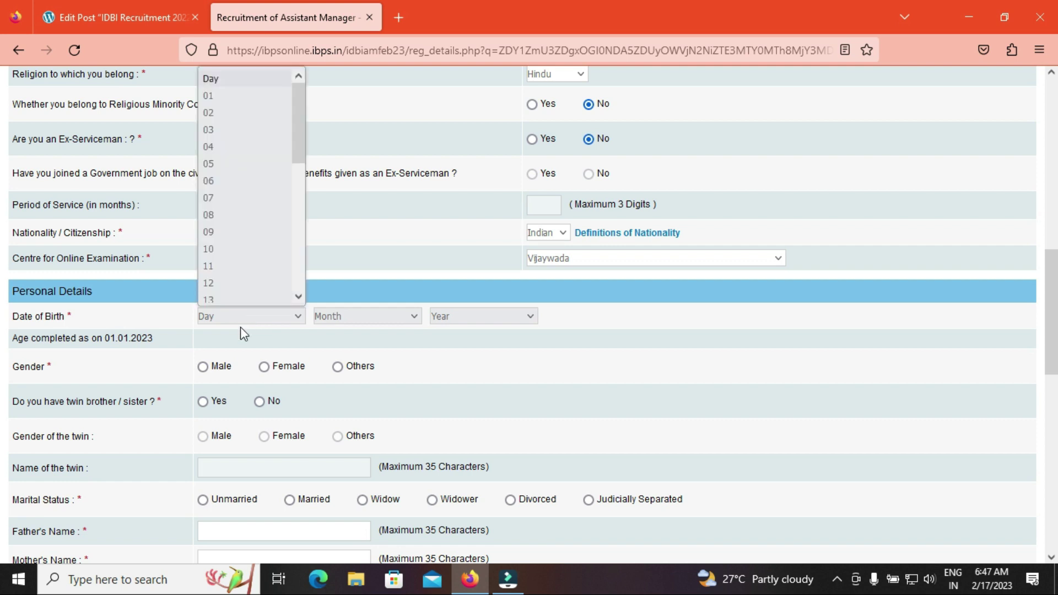
click(252, 94)
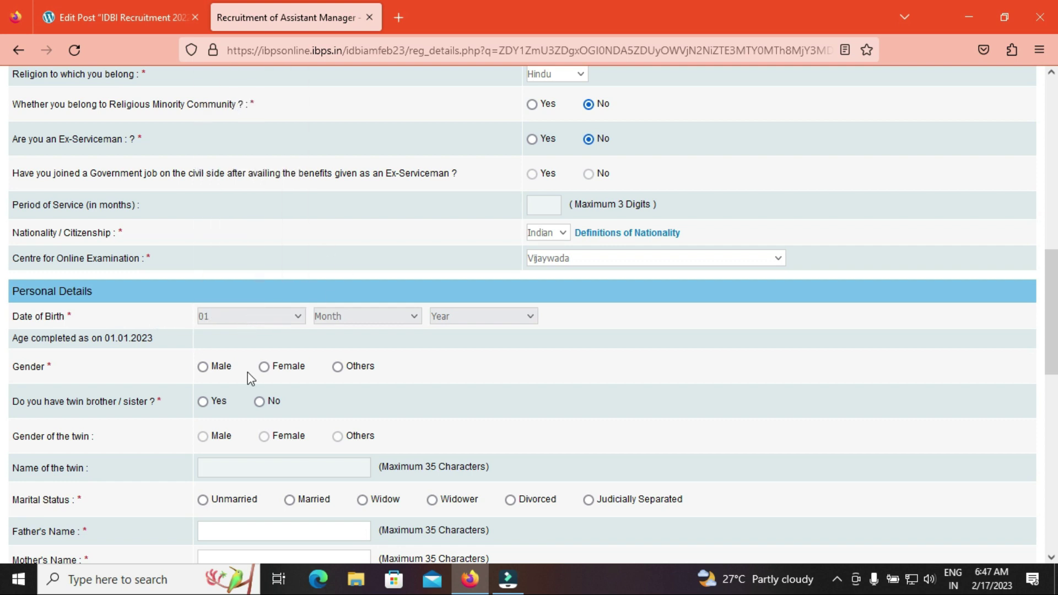
- Set the gender to Male, answer No to having a twin, and set the marital status to Unmarried
click(202, 369)
click(259, 402)
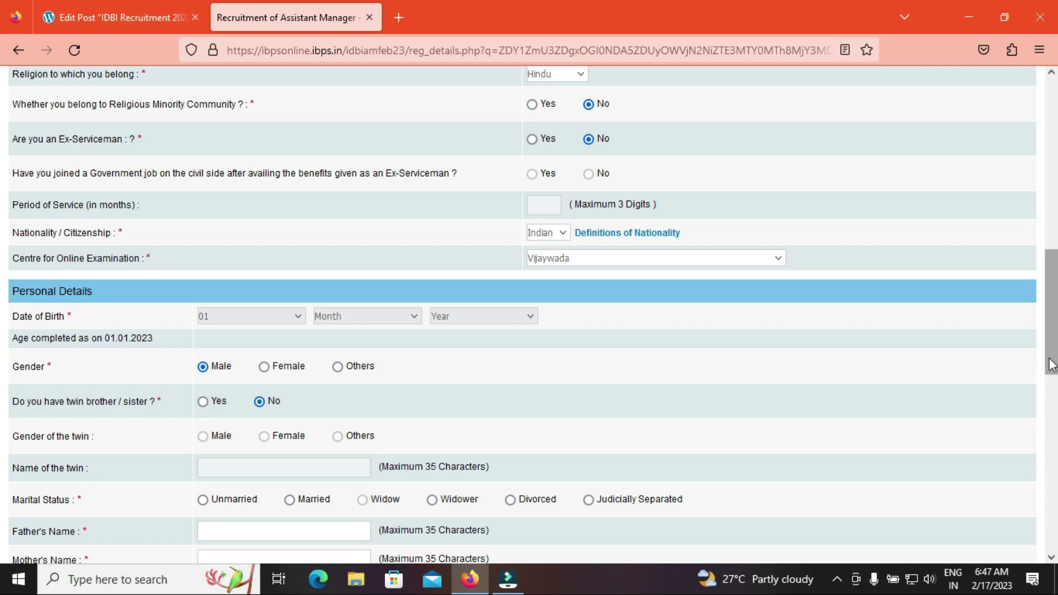
drag(1053, 355, 1053, 392)
click(204, 368)
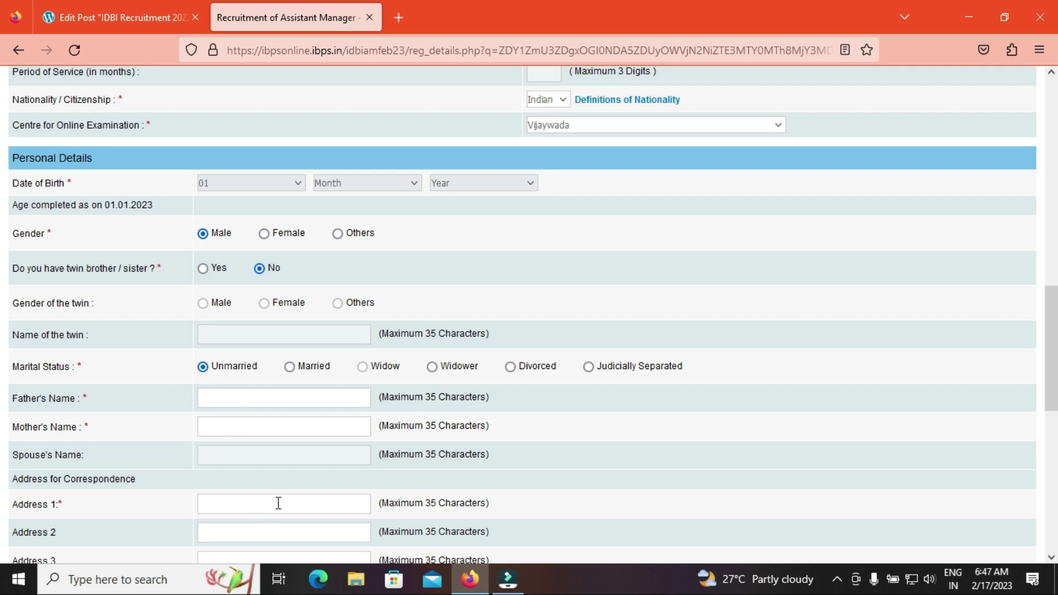
- Try the option that makes the permanent address the same as the address for correspondence
scroll(278, 503, down, 3)
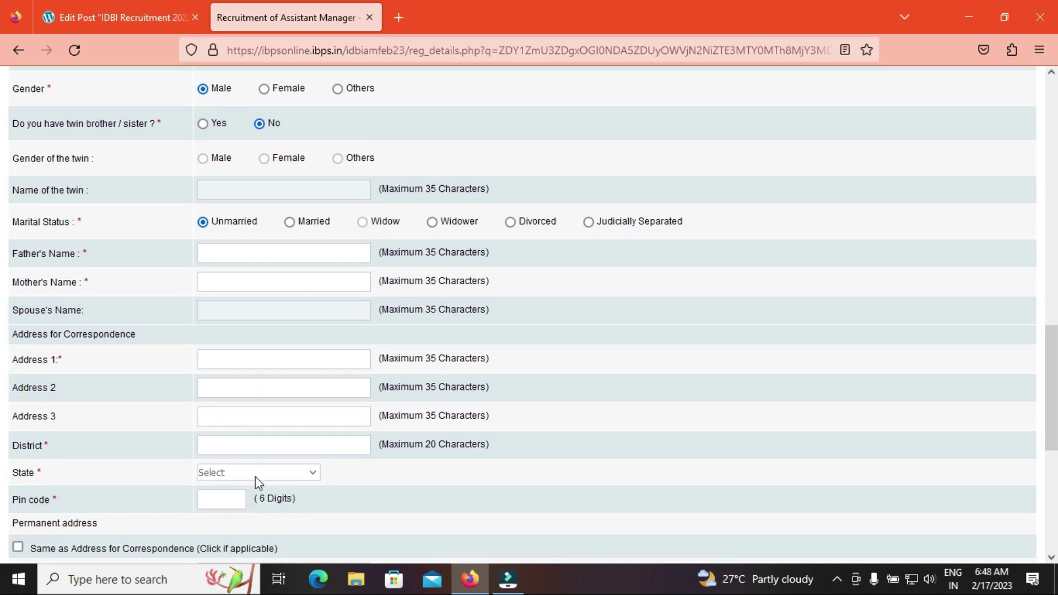
scroll(2, 485, down, 3)
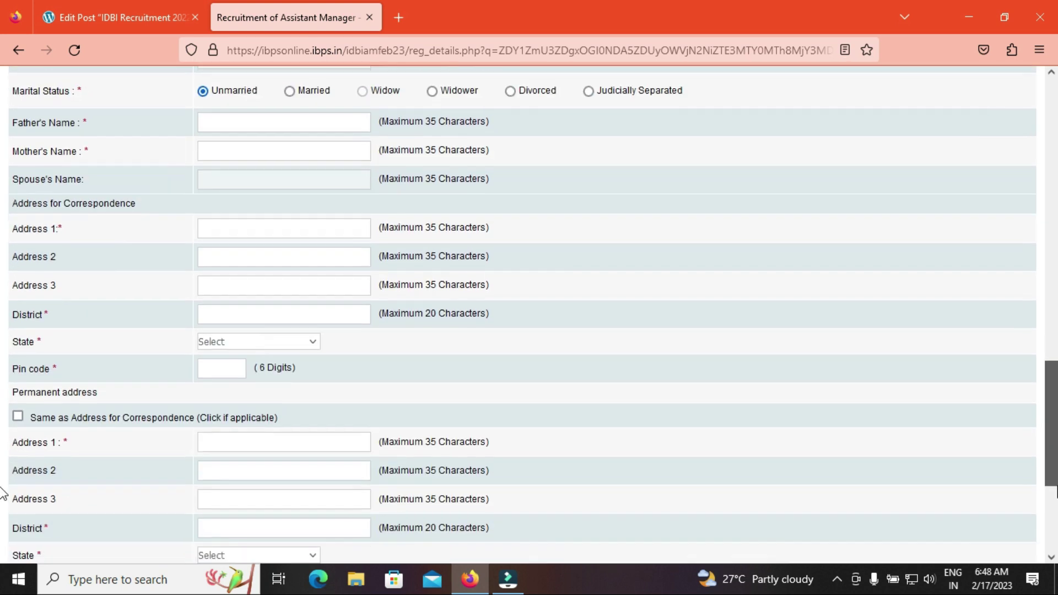
scroll(2, 492, down, 1)
click(18, 383)
click(17, 382)
- Choose Correspondence Address as the address for GST invoicing and save the details to continue
scroll(3, 434, down, 3)
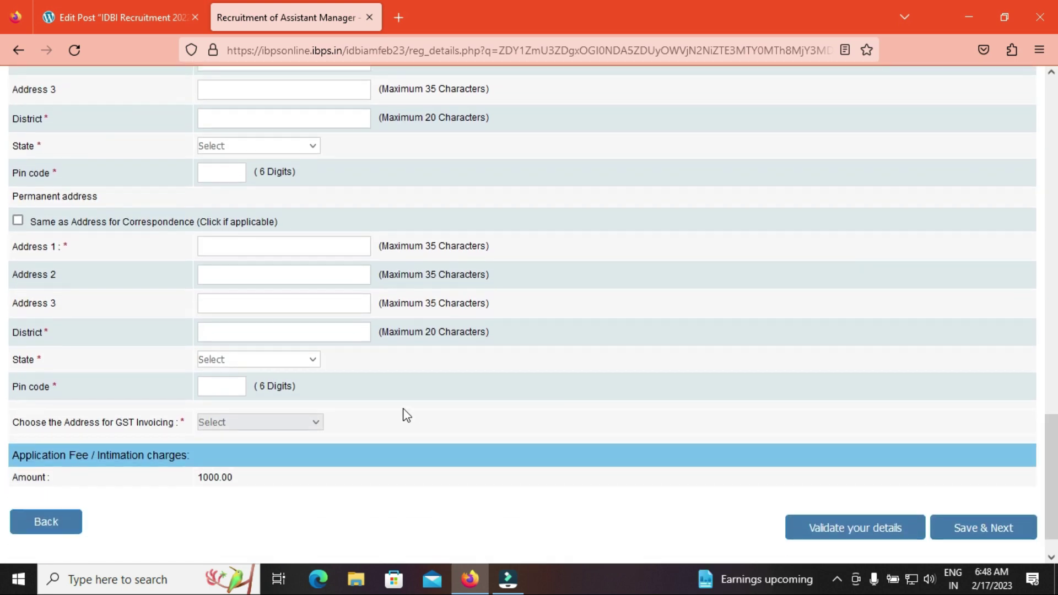
click(236, 429)
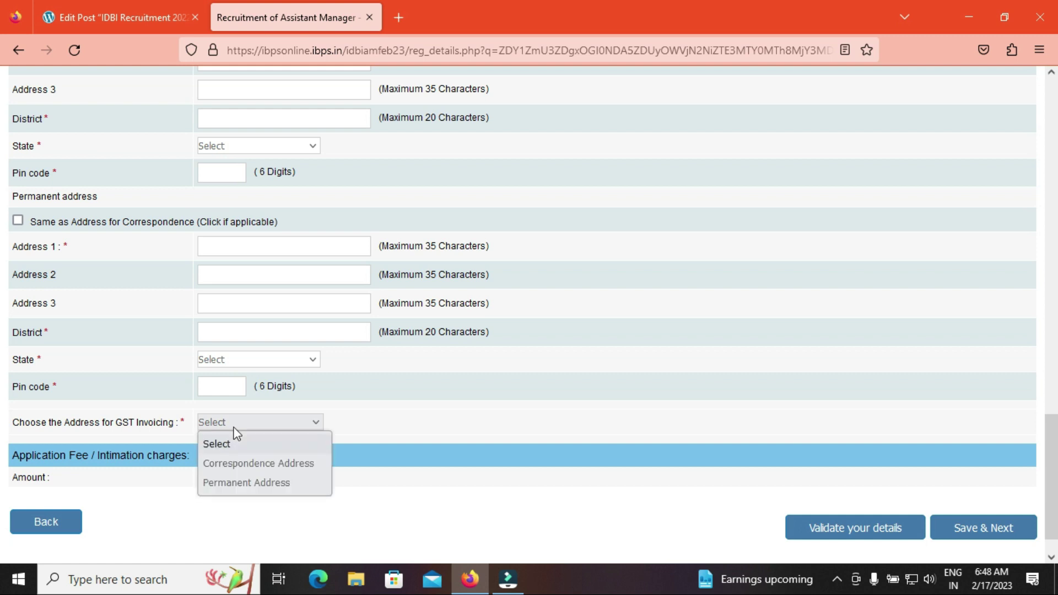
click(242, 464)
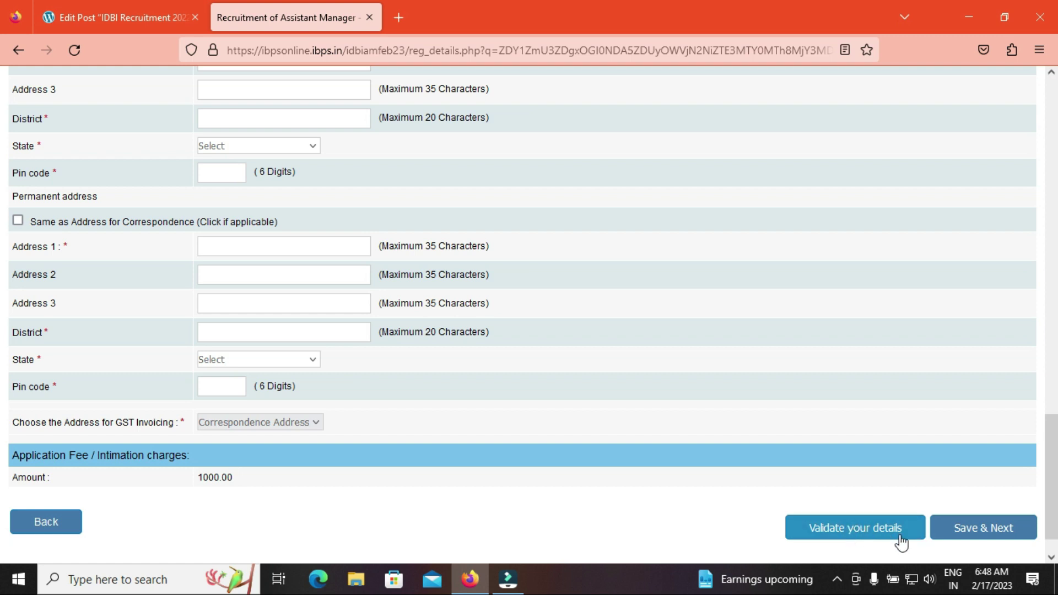
click(973, 529)
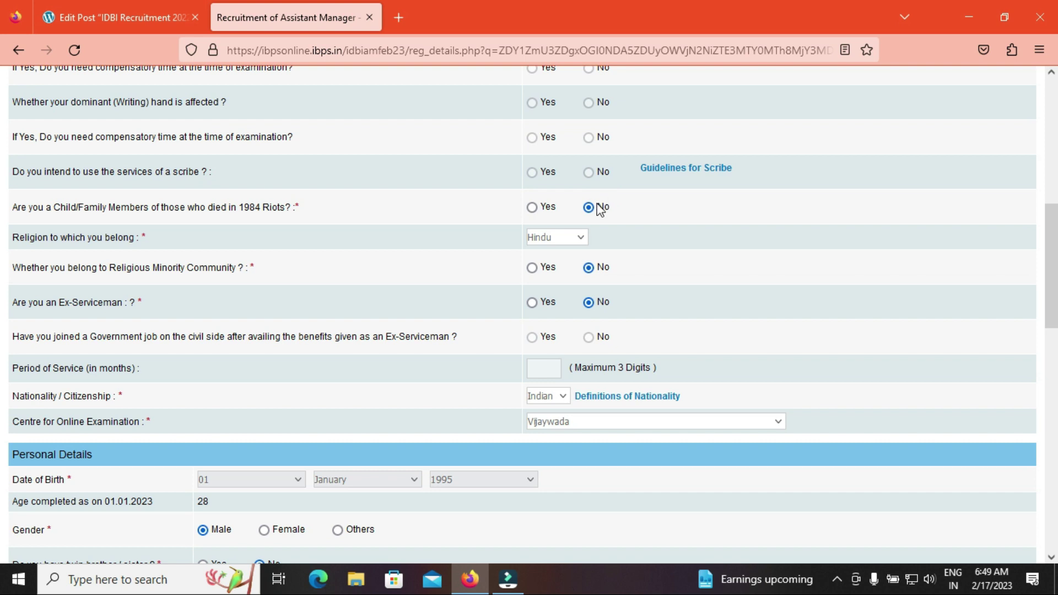
- Validate the entered details and return to the personal details section to check its entries
drag(1051, 264, 1051, 490)
click(860, 497)
drag(1051, 441, 3, 286)
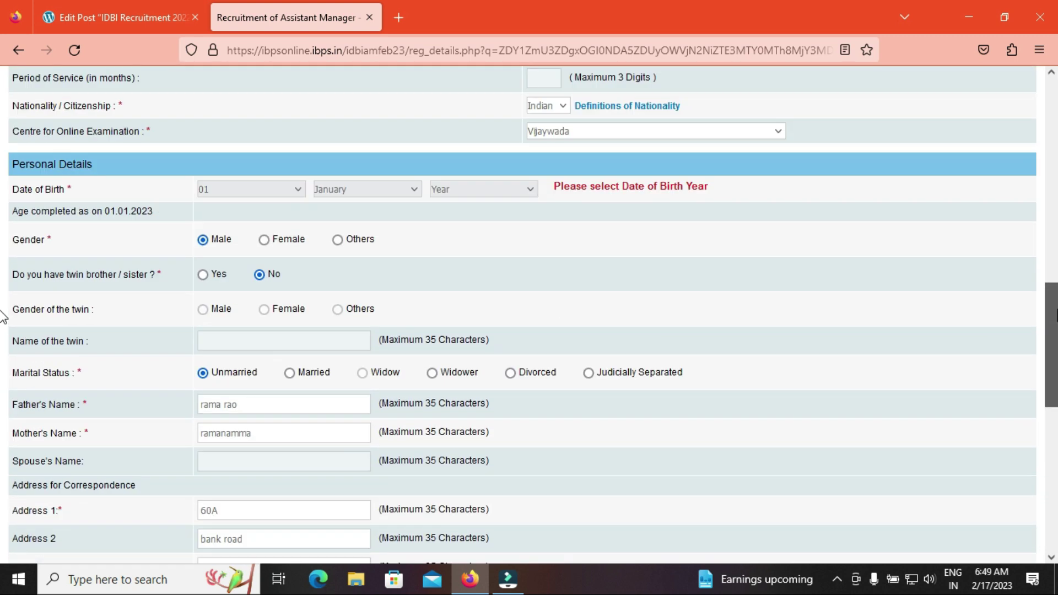
- Select the missing year of birth in the personal details, and validate and save the entered details to continue
click(472, 200)
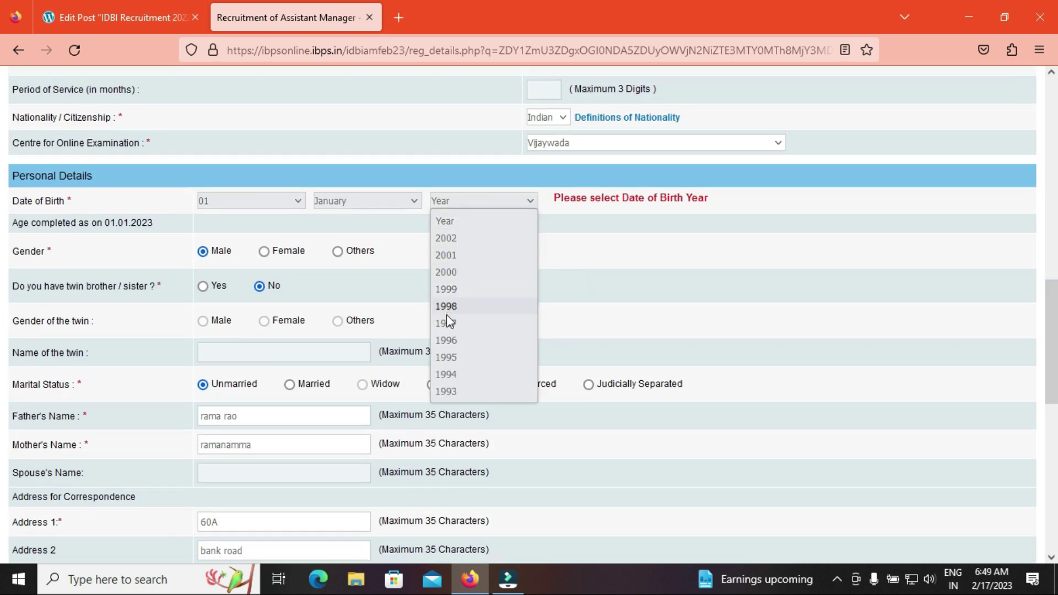
click(455, 357)
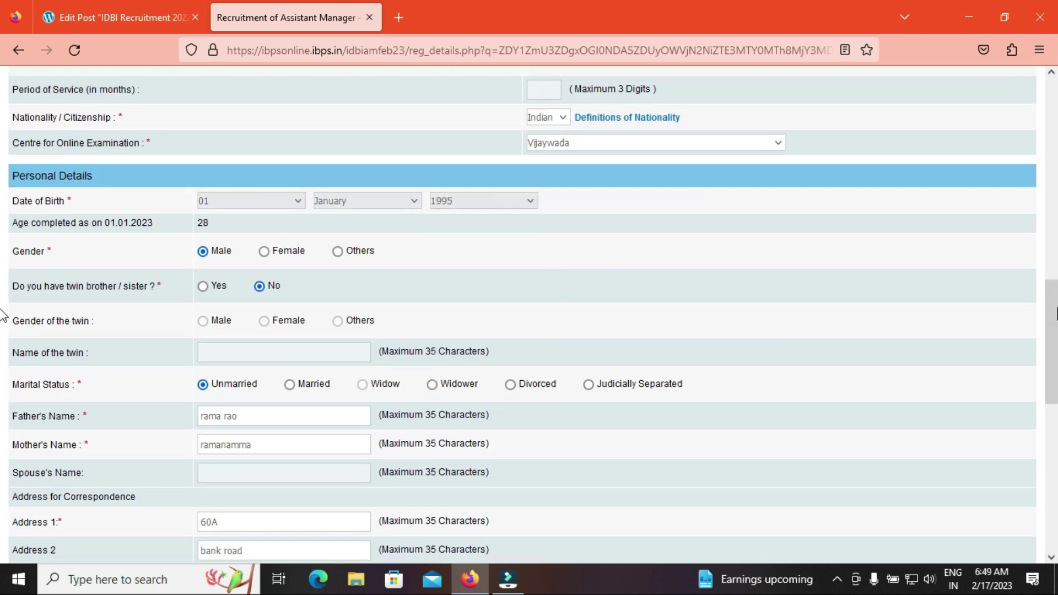
drag(1050, 288, 5, 505)
click(826, 492)
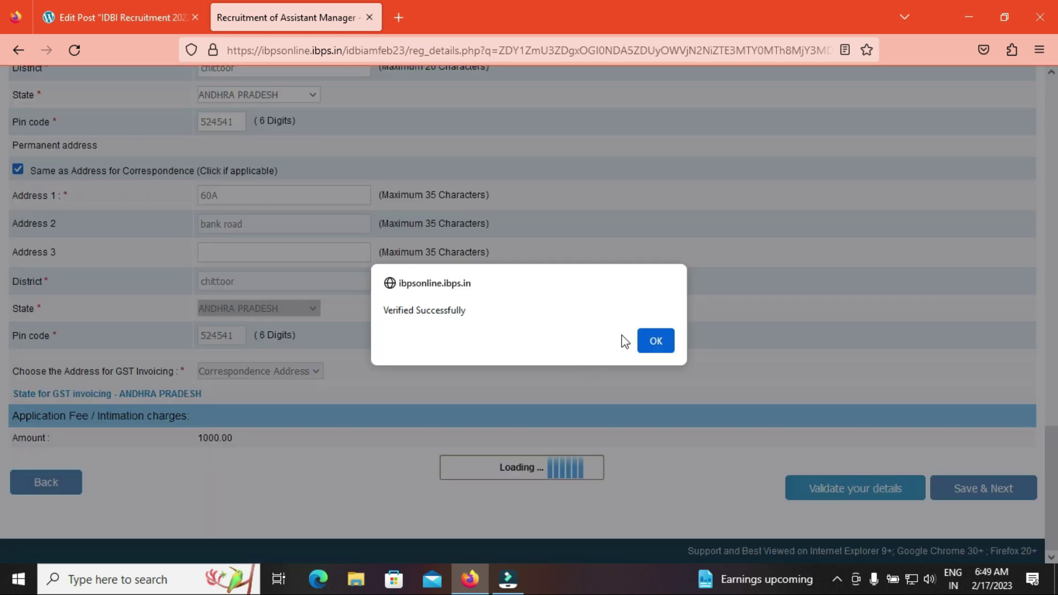
click(655, 339)
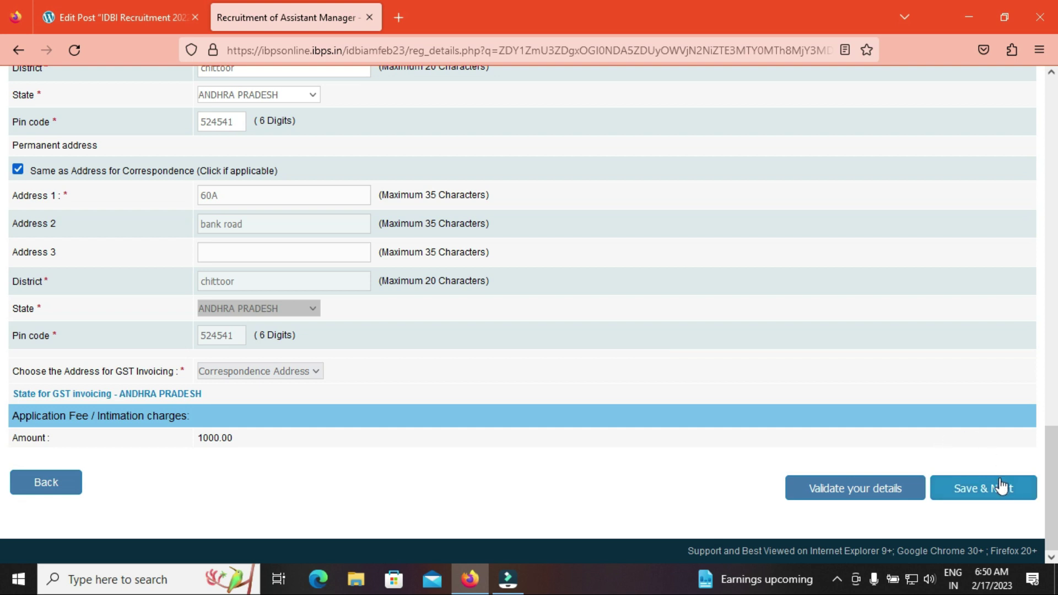
click(996, 499)
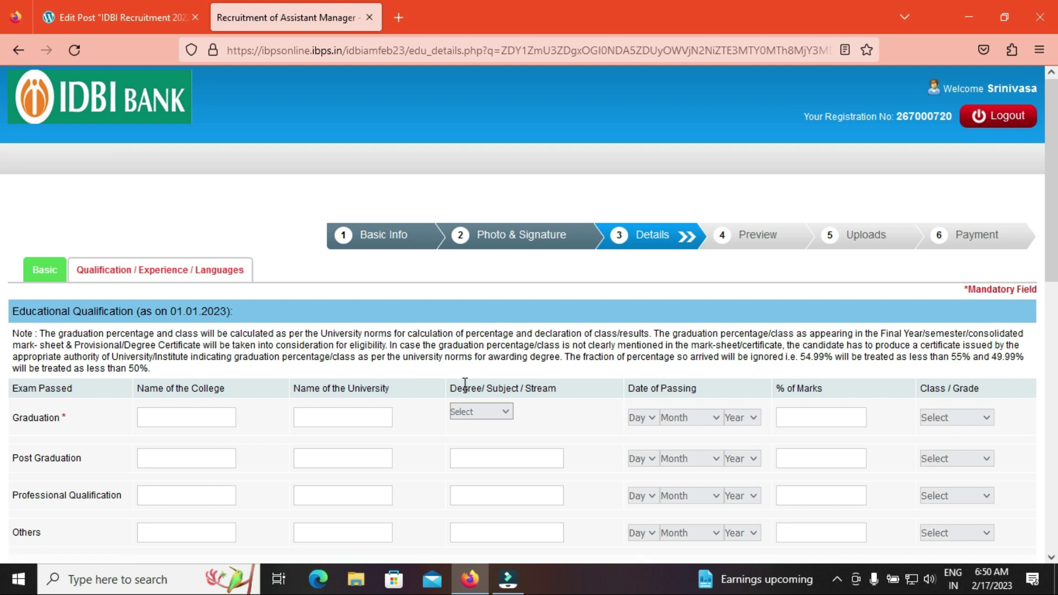
- Examine the graduation row's entry fields for college, university, degree, date of passing, percentage of marks and class
drag(1054, 262, 1042, 368)
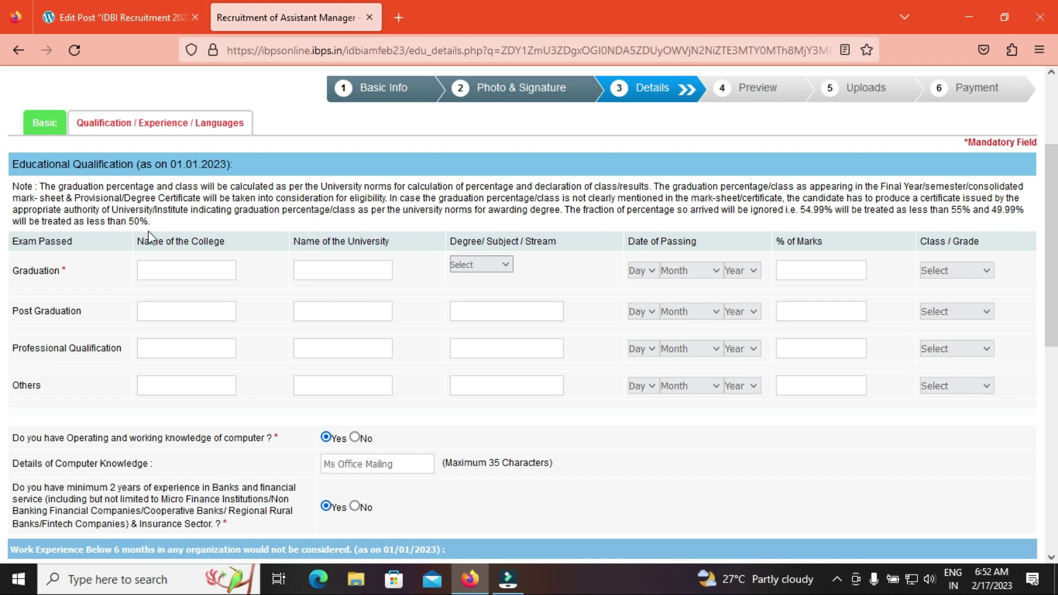
click(173, 272)
click(505, 268)
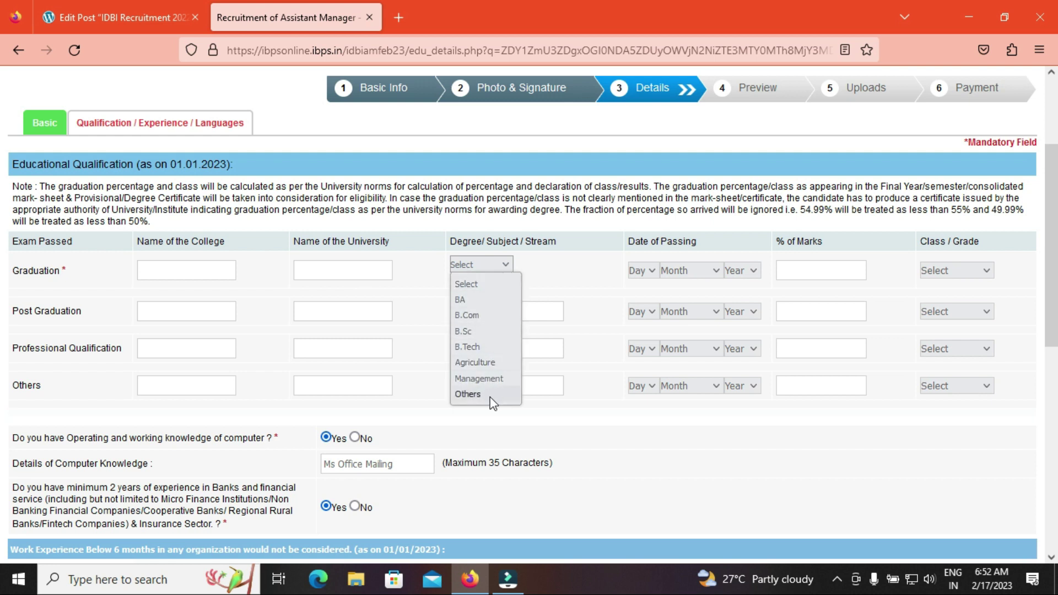
click(556, 300)
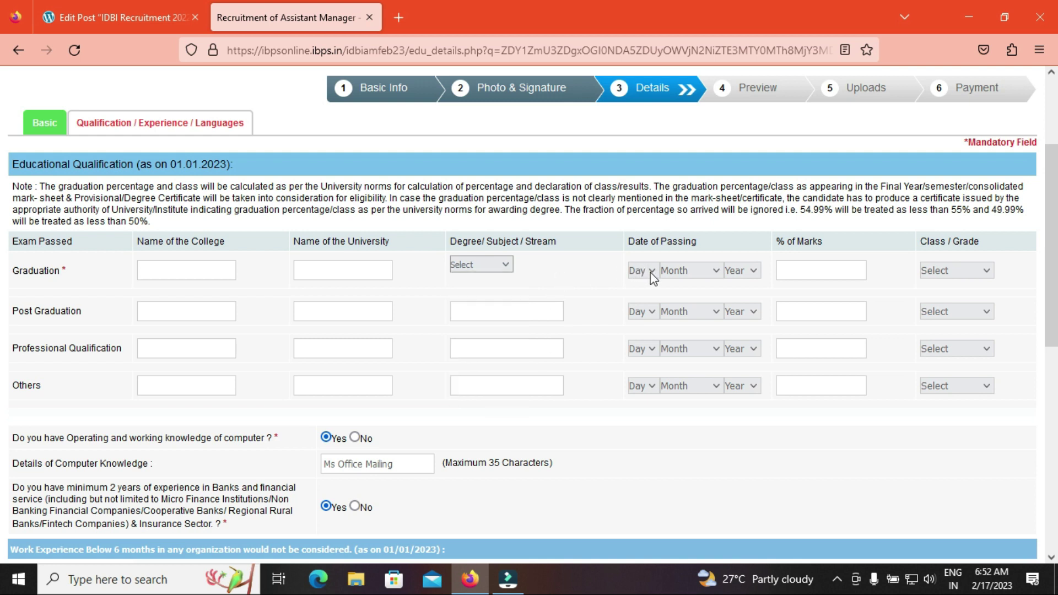
click(793, 265)
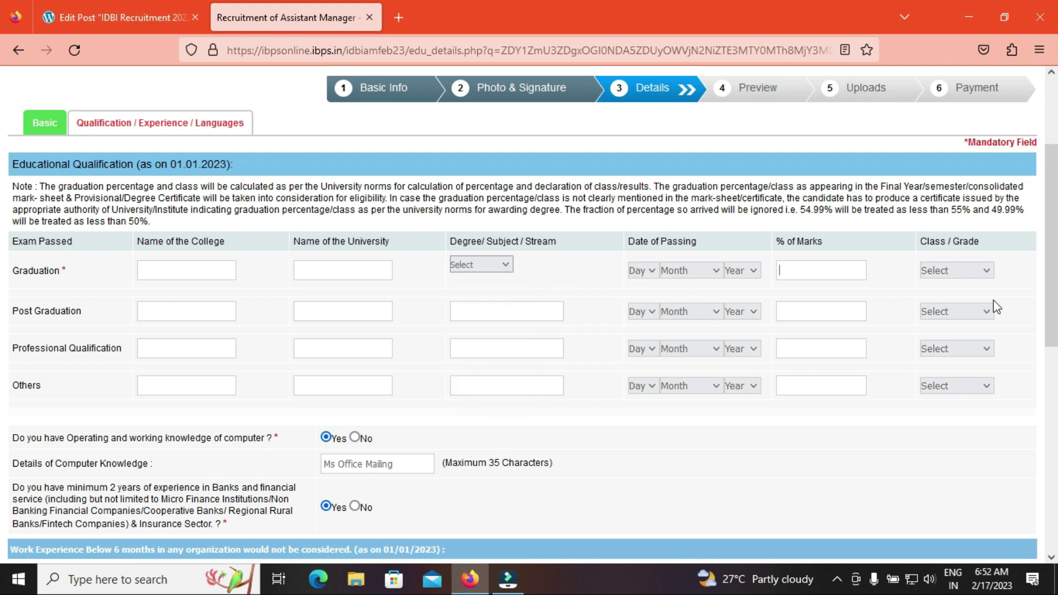
click(954, 272)
click(567, 279)
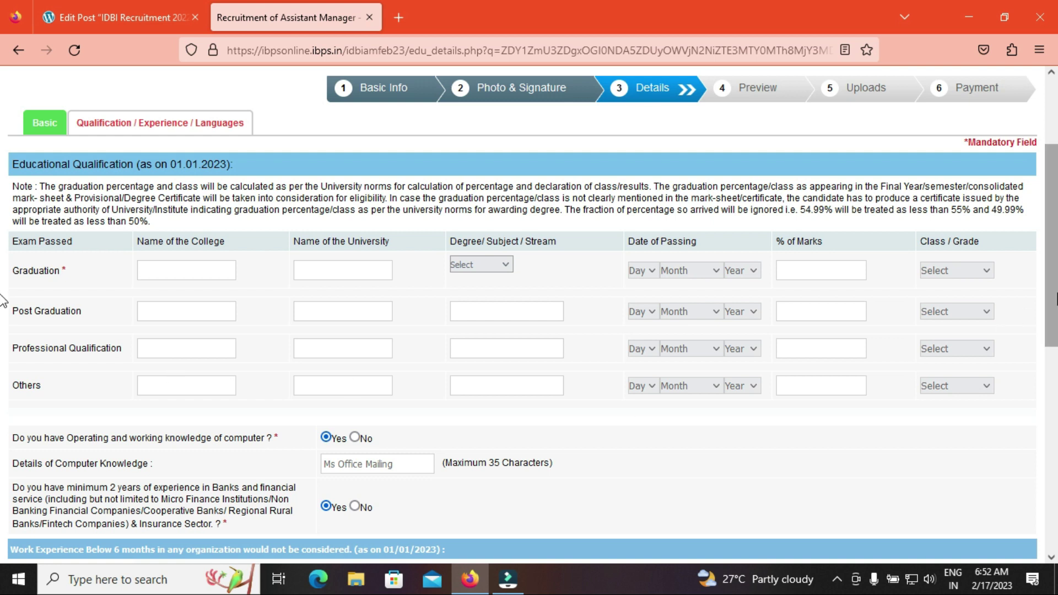
- Answer No to presently working in the work experience section and look through the remaining experience and language fields
scroll(3, 300, down, 2)
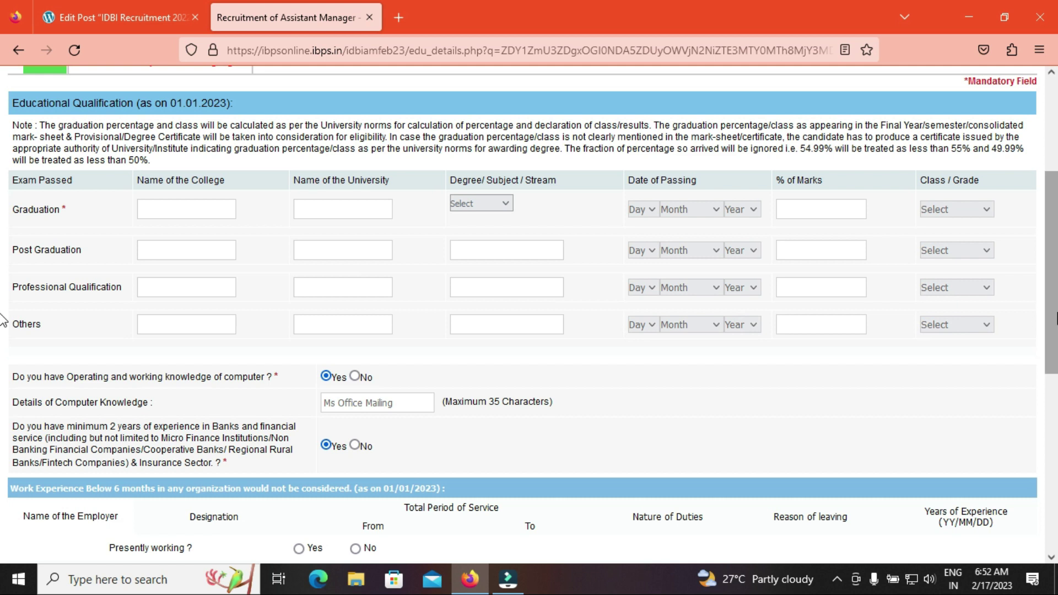
scroll(3, 330, down, 1)
scroll(3, 333, down, 1)
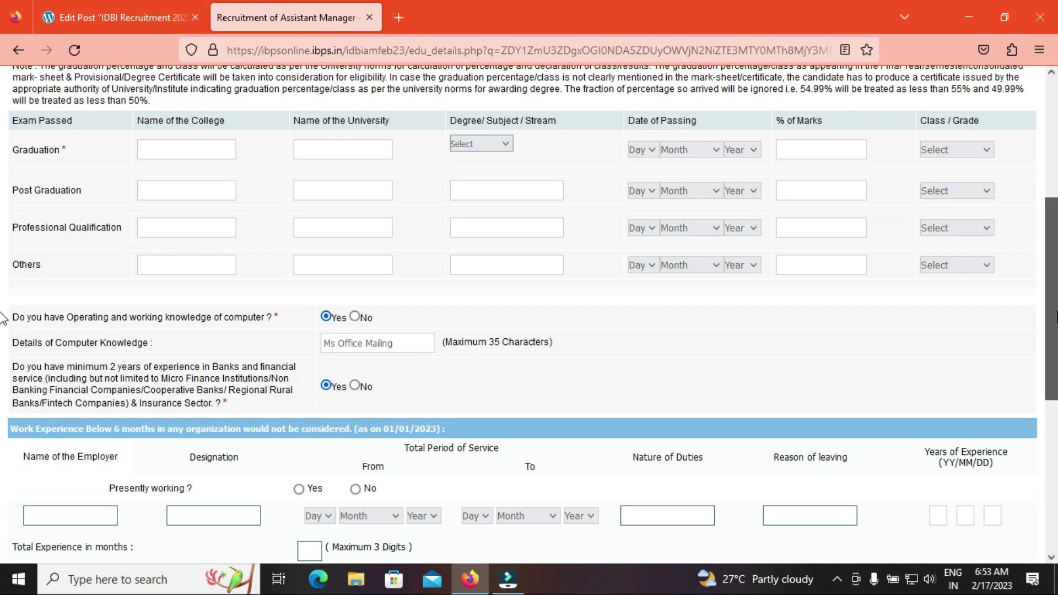
scroll(3, 345, down, 2)
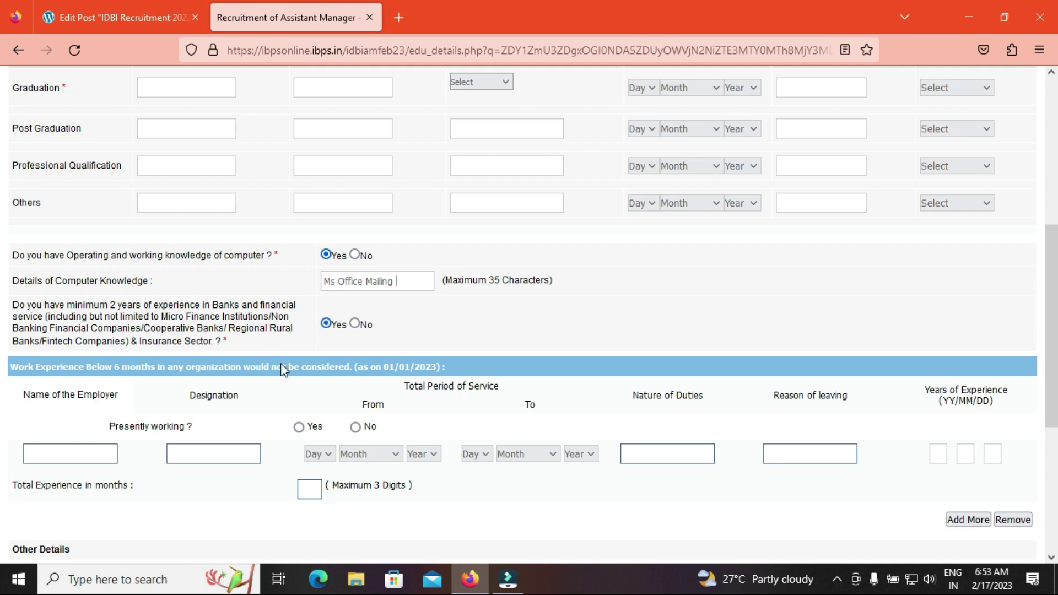
click(61, 453)
click(354, 427)
scroll(975, 440, down, 3)
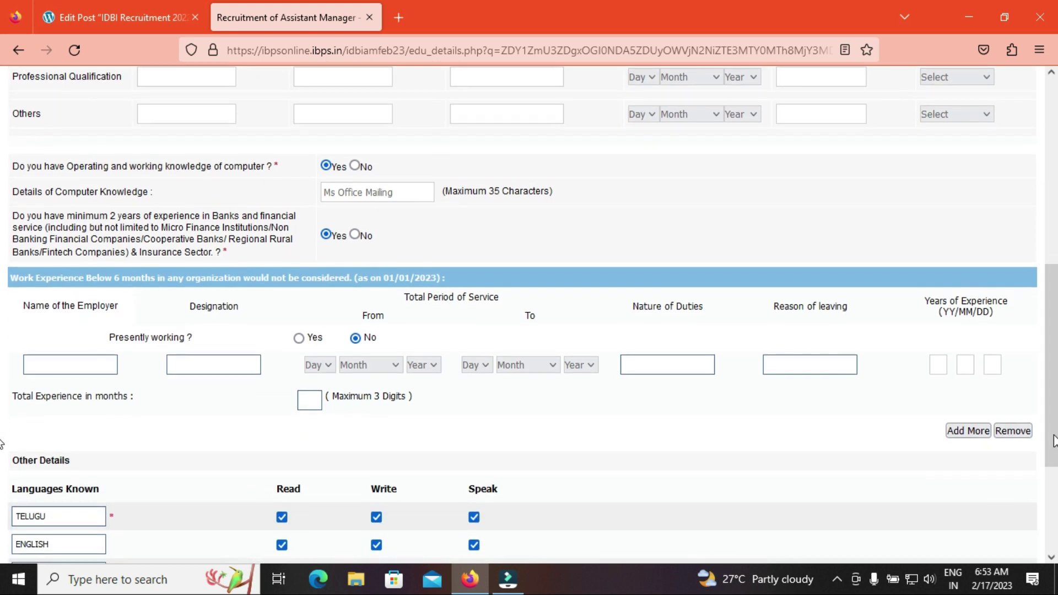
click(967, 435)
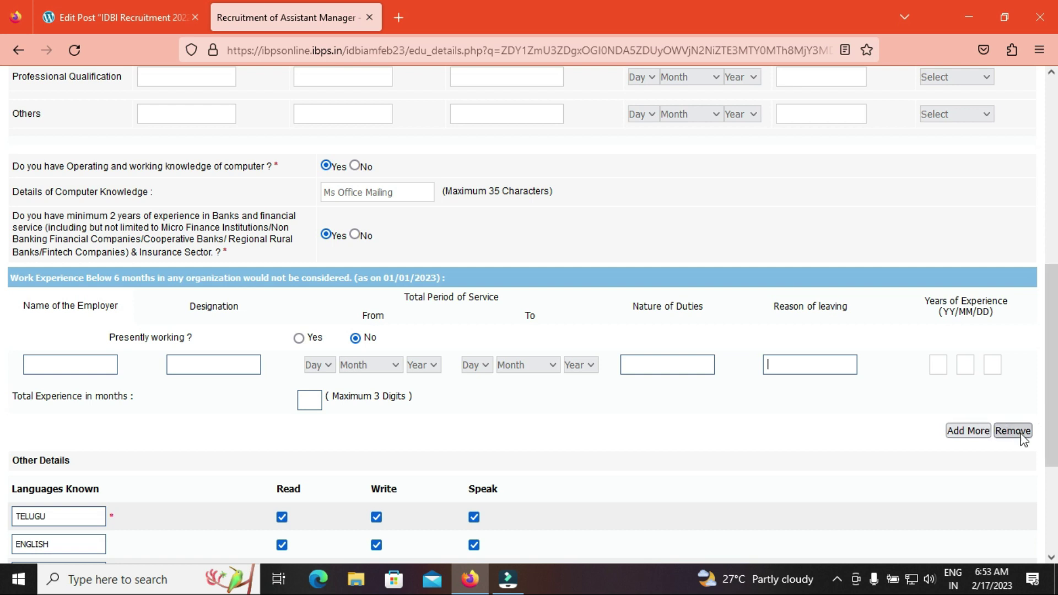
scroll(4, 474, down, 3)
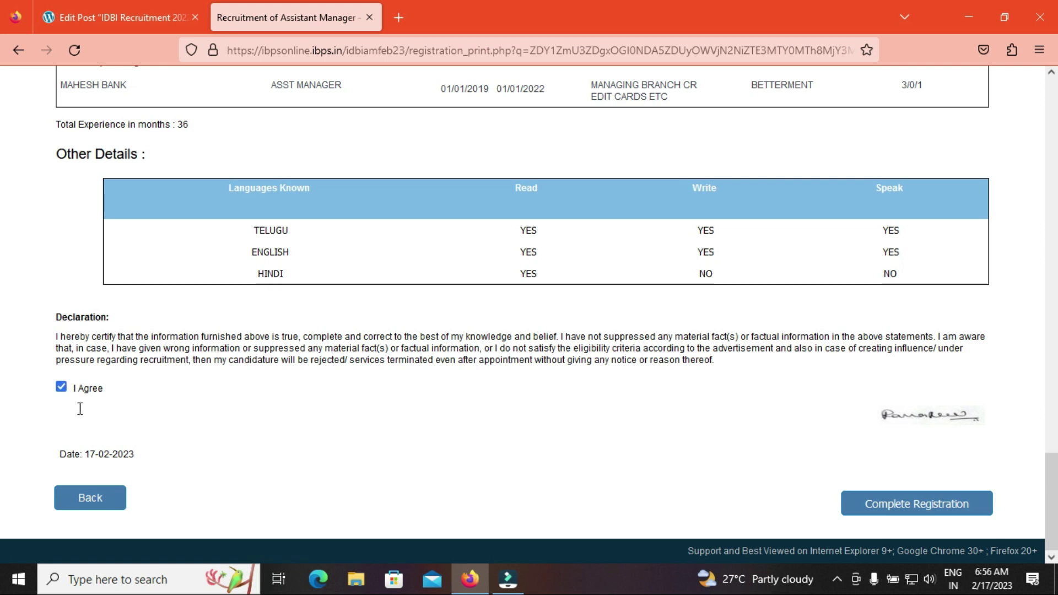
- Complete the registration from the application preview and accept that the entered data can no longer be changed
click(878, 512)
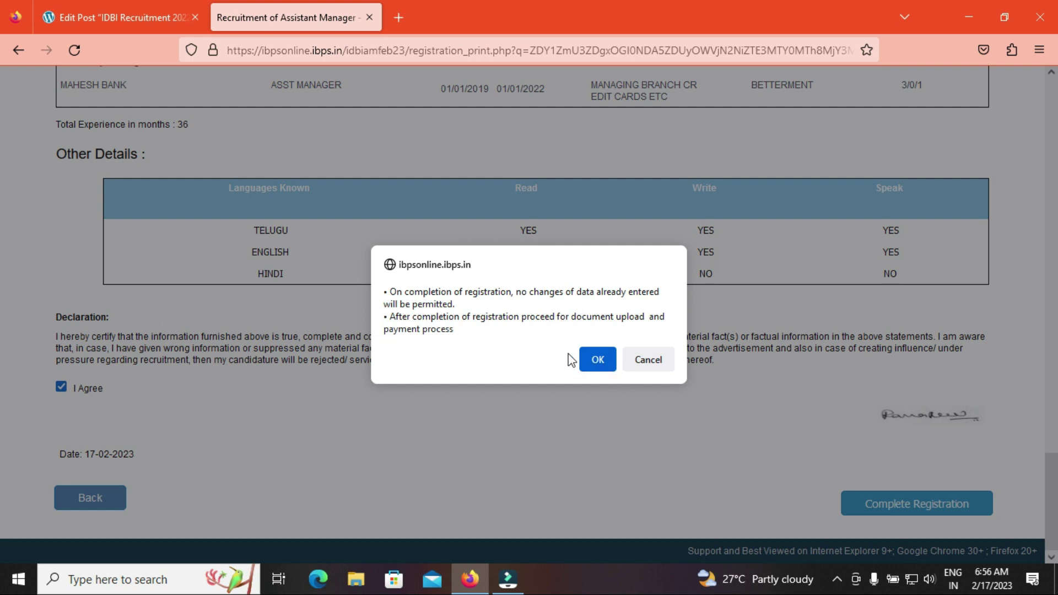
click(596, 359)
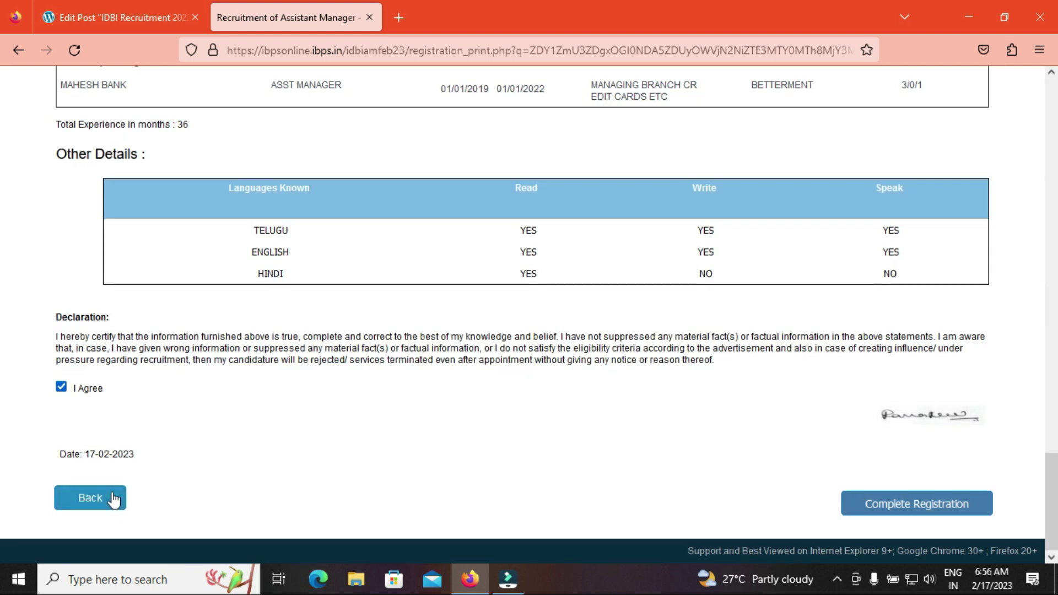
click(909, 503)
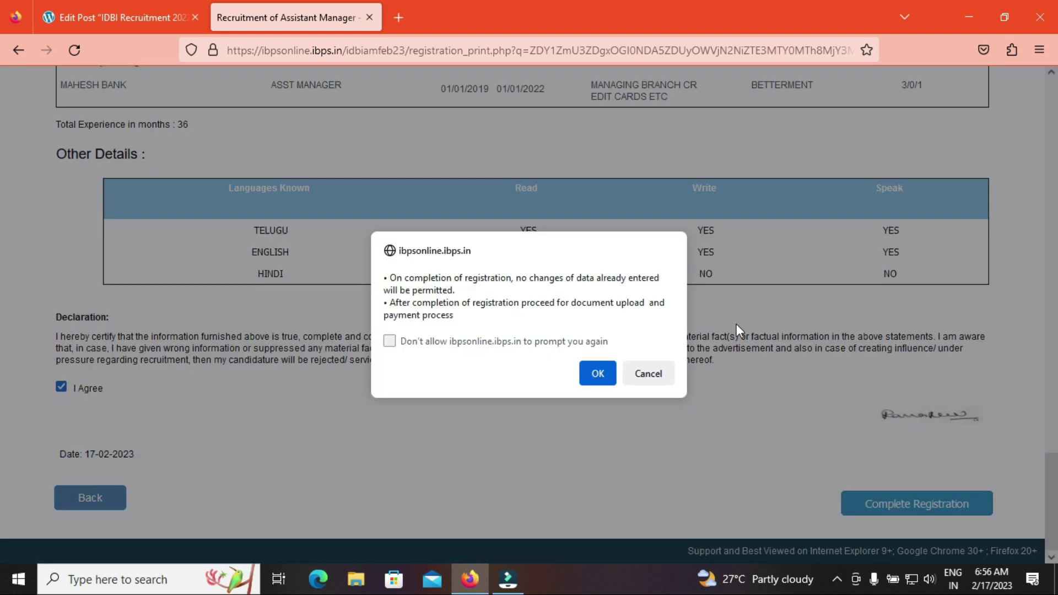
click(596, 373)
click(597, 357)
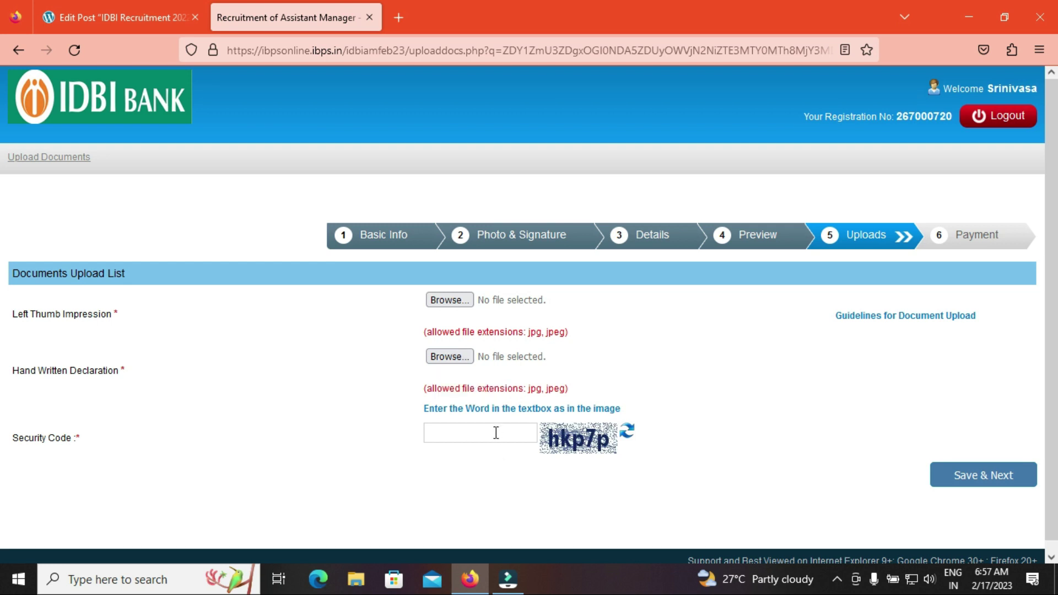
- Switch to the WordPress post and read the upload requirements for the left thumb impression and the handwritten declaration
click(101, 6)
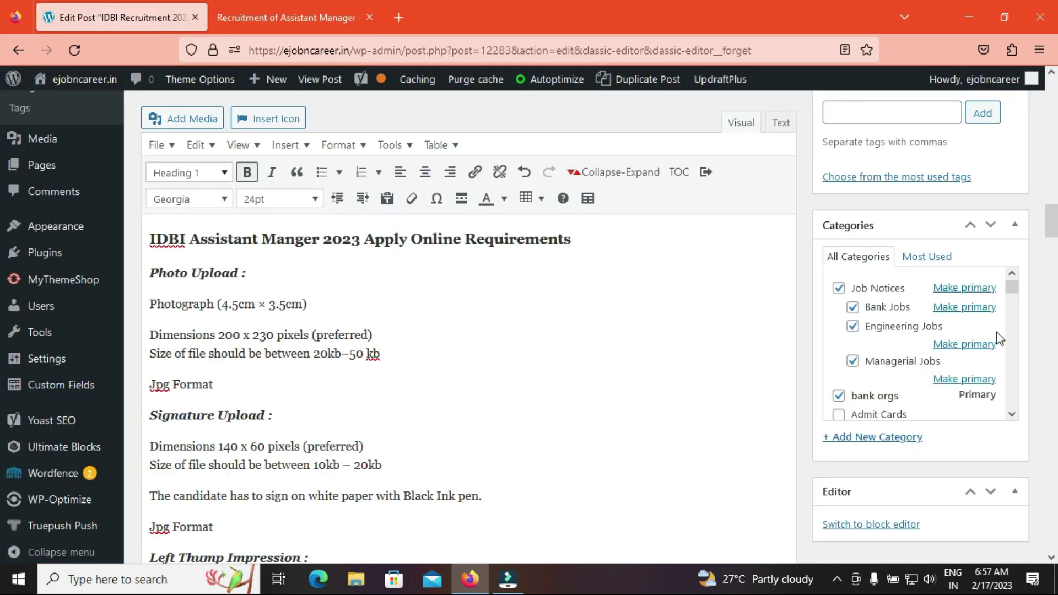
scroll(1051, 237, down, 2)
scroll(1049, 237, down, 1)
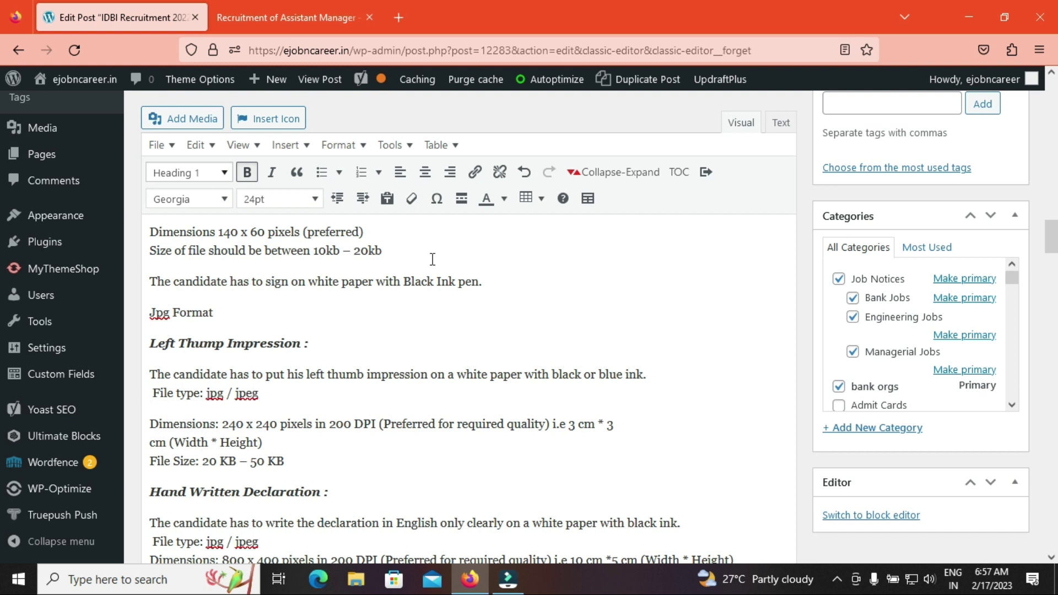
scroll(1052, 253, down, 5)
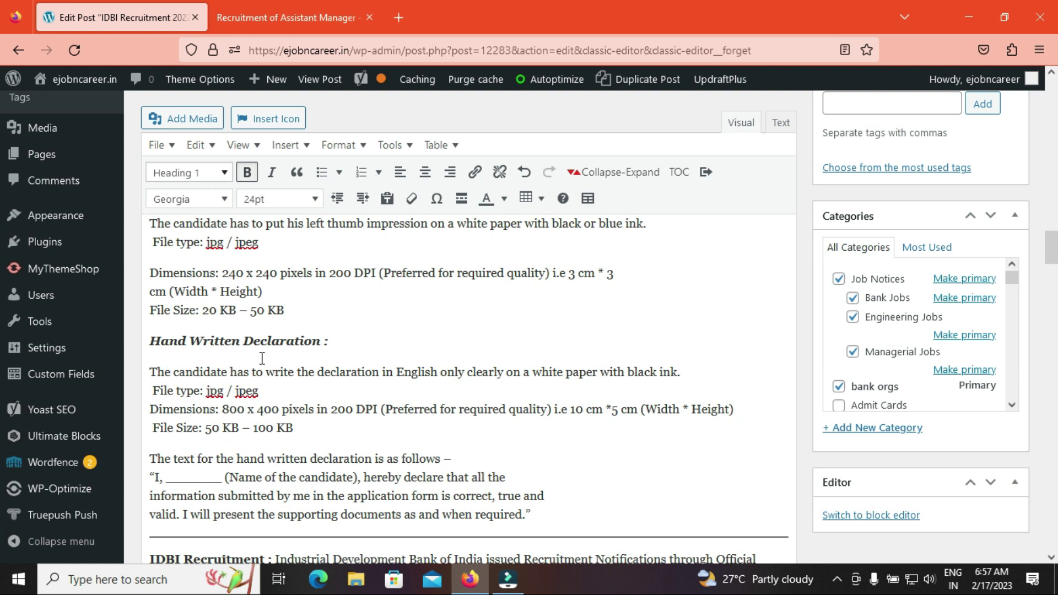
scroll(1051, 248, down, 2)
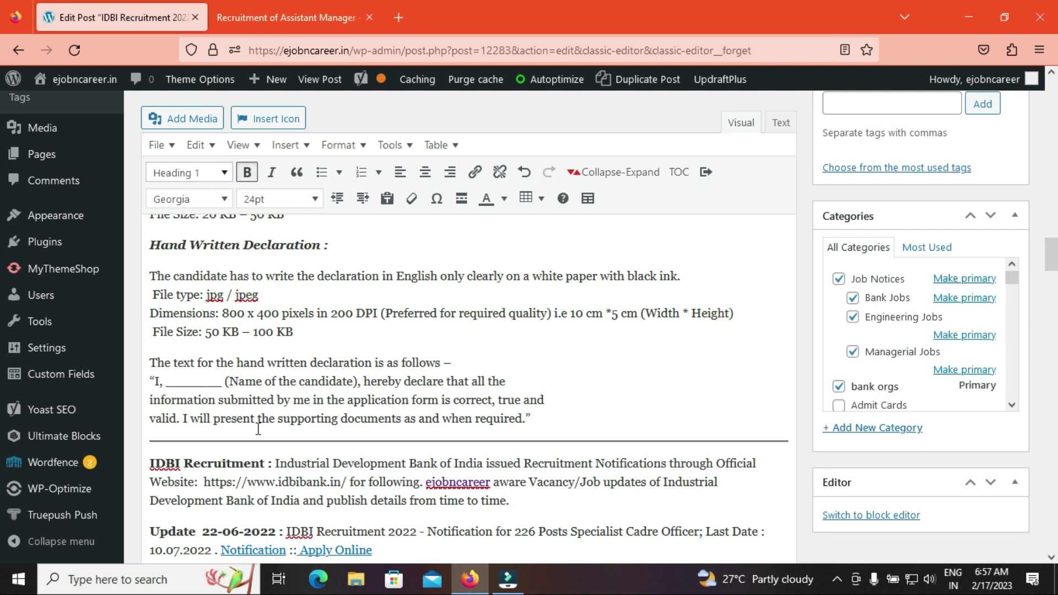
- Return to the application form and submit the 1000.00 fee payment page to proceed to the payment gateway
click(309, 11)
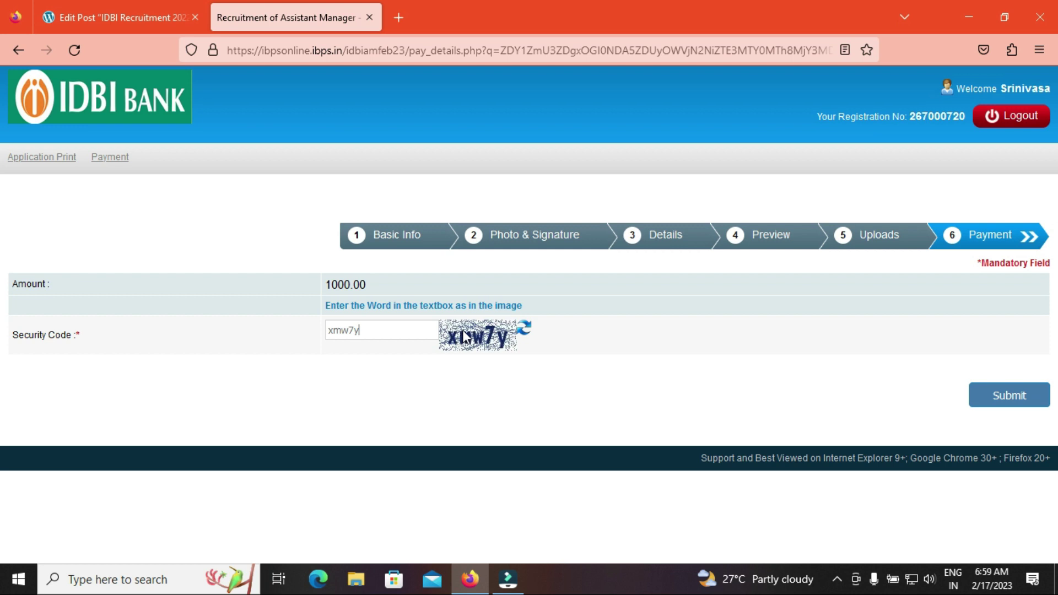
click(1014, 397)
click(605, 348)
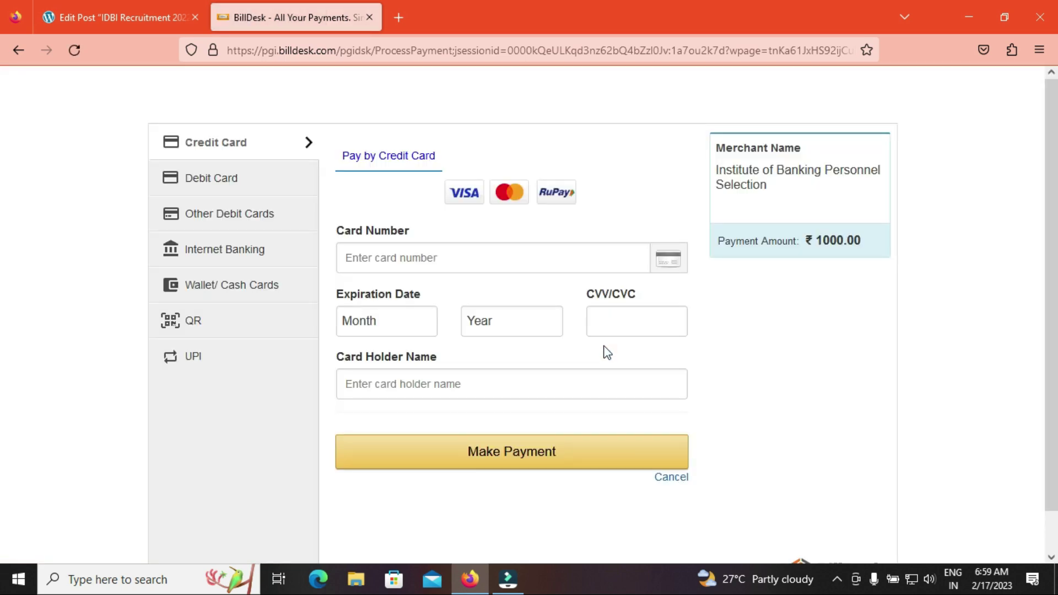
- View the payment options for Other Debit Cards and Debit Card on the payment gateway
click(231, 223)
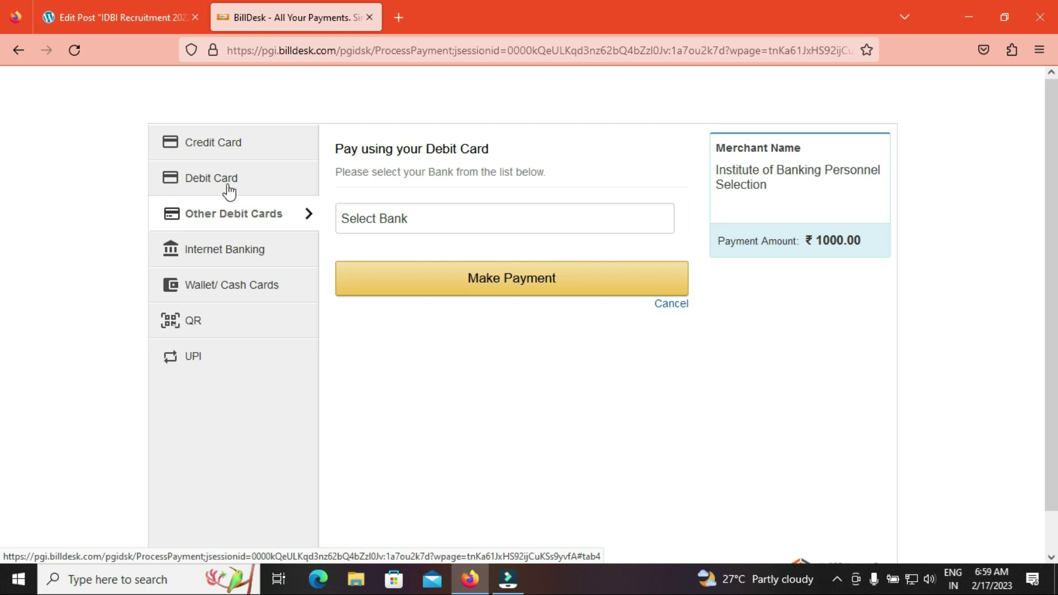
click(229, 187)
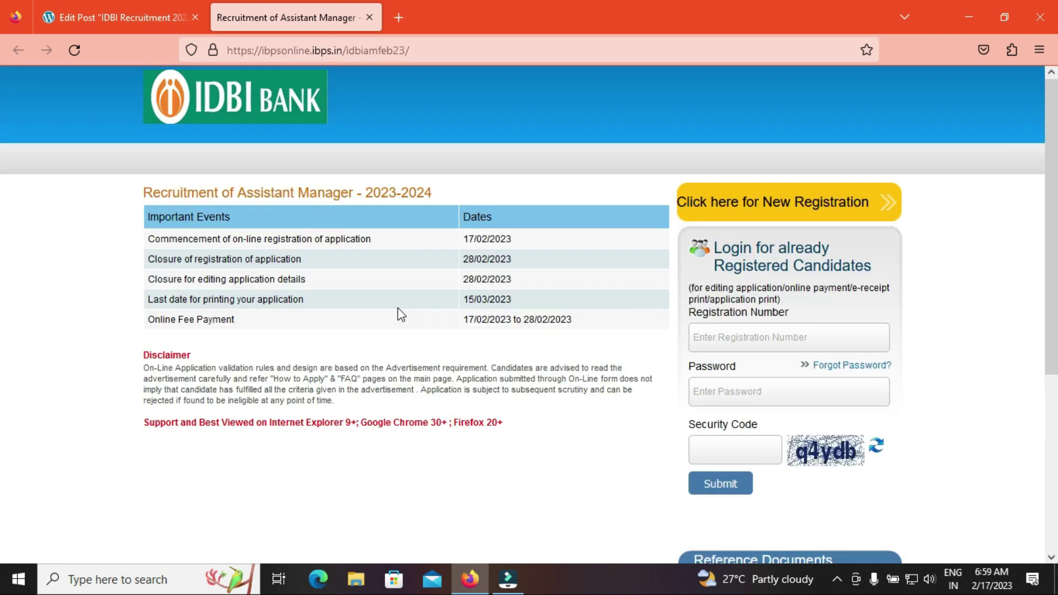
key(alt)
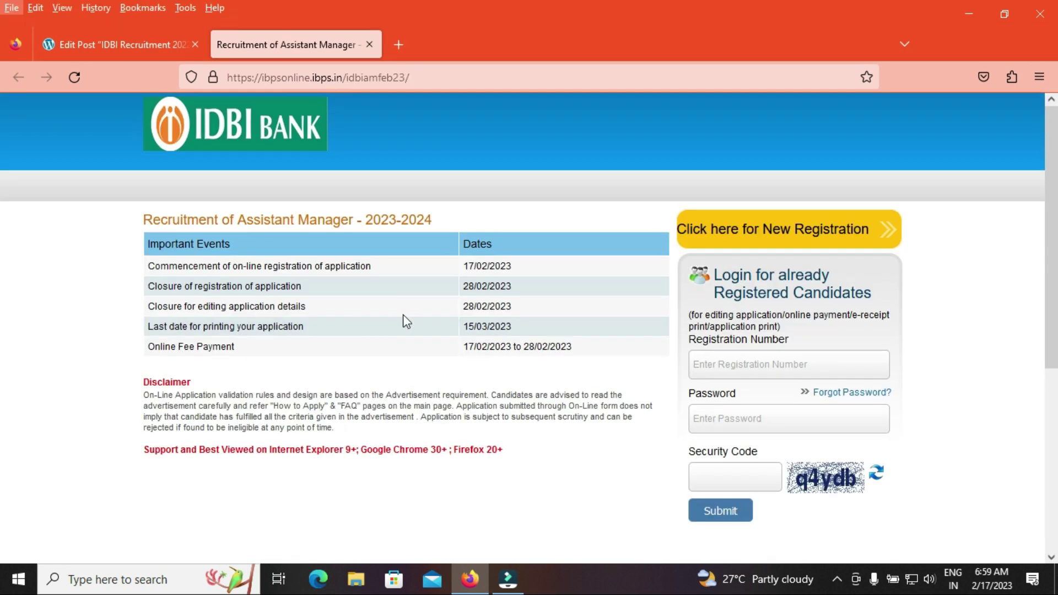